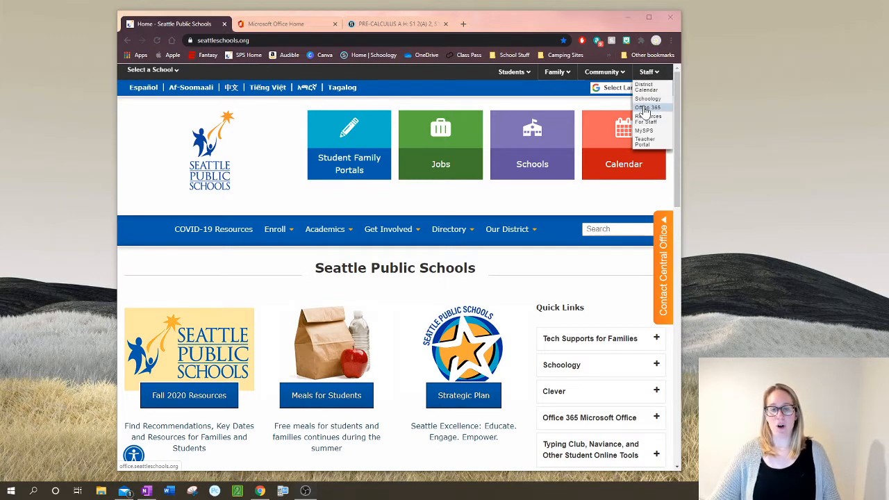
Step: View the Office 365 home page in the browser and switch to the installed OneNote for Windows 10 app
click(265, 26)
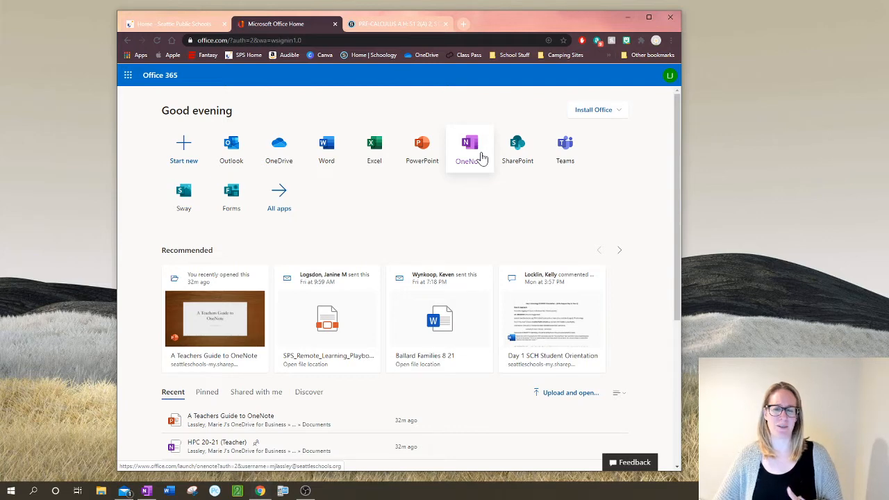
click(628, 18)
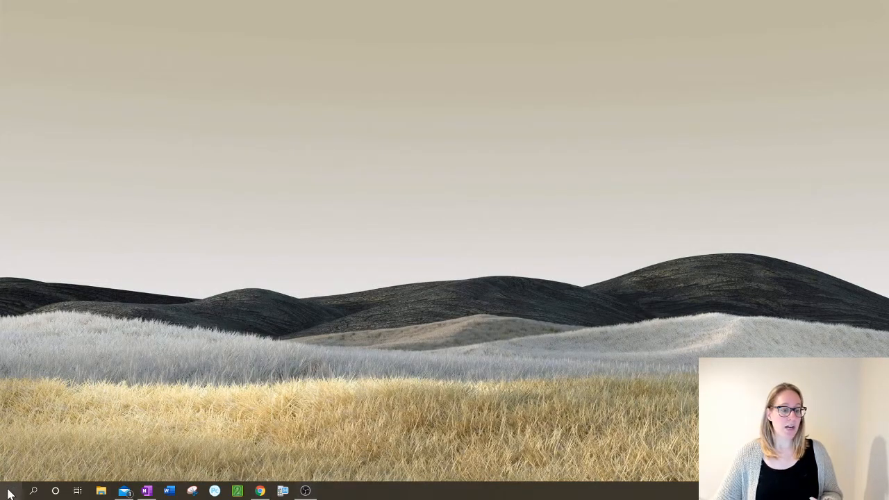
click(10, 491)
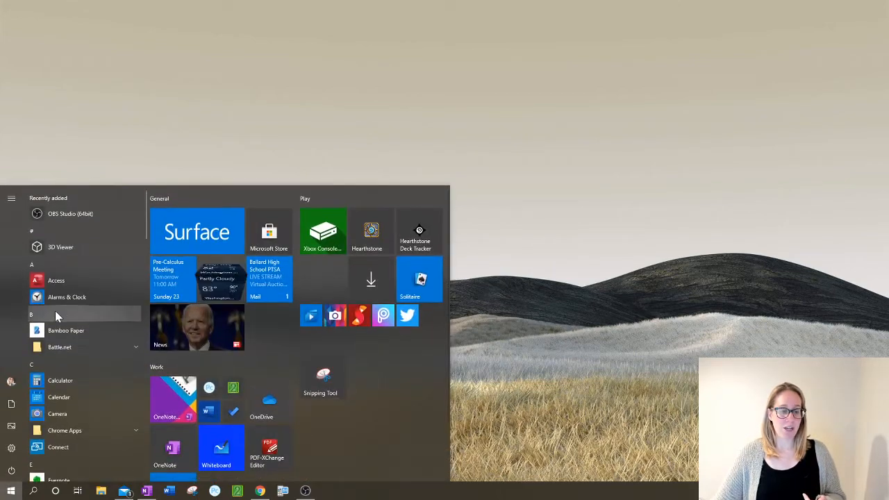
scroll(101, 338, down, 10)
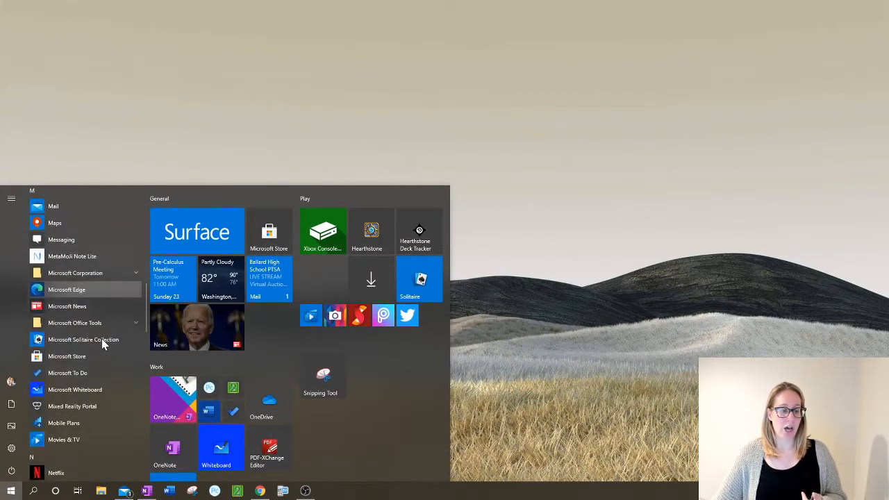
scroll(101, 339, down, 5)
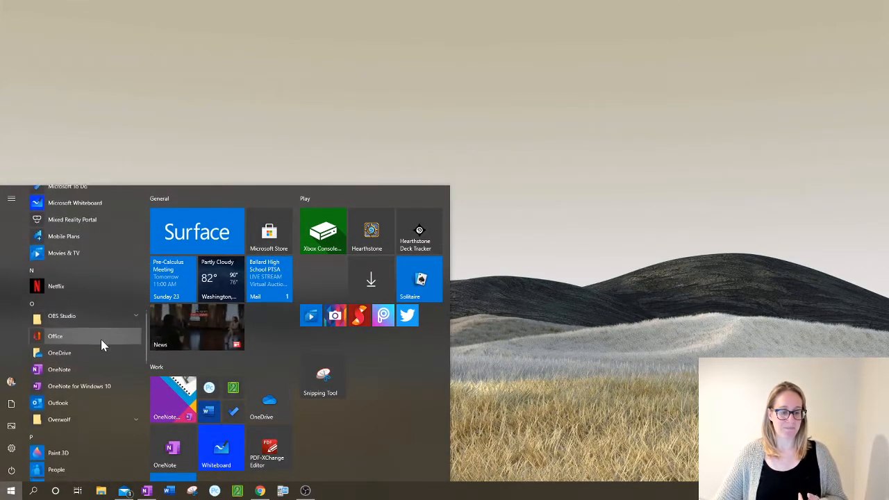
scroll(101, 340, down, 3)
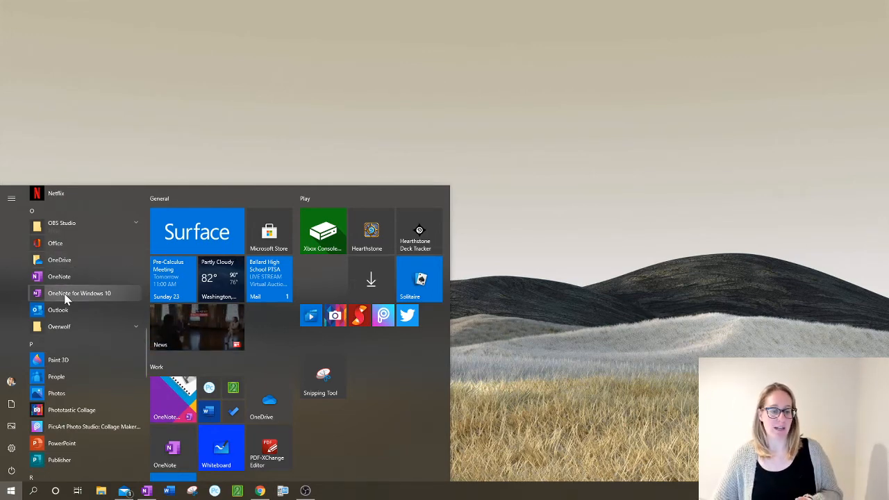
click(70, 294)
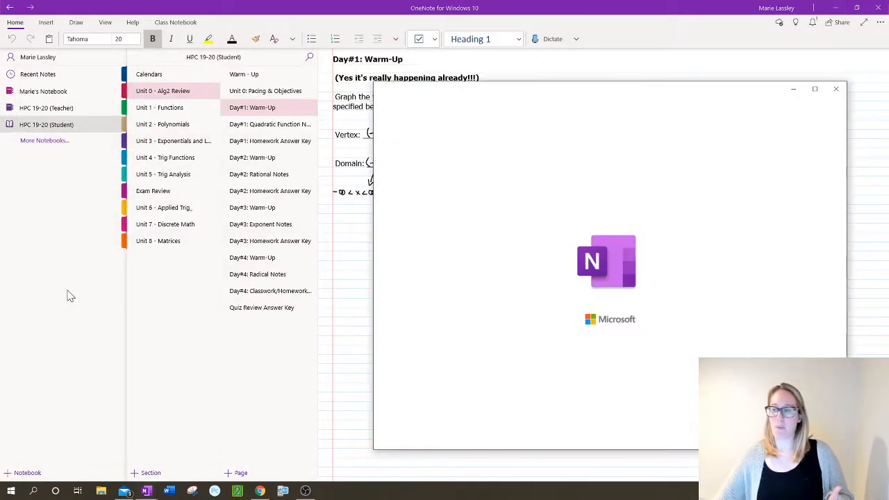
click(836, 89)
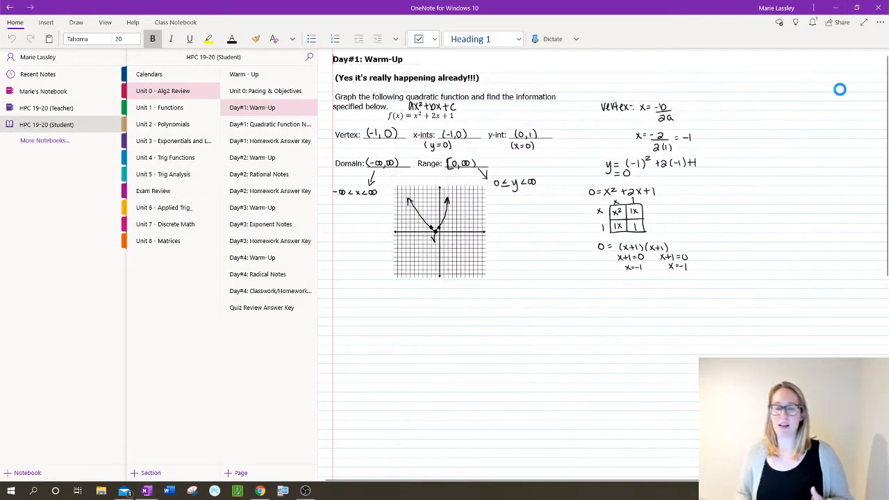
Step: Compare the Day#1: Warm-Up pages in the HPC 19-20 (Teacher) and HPC 19-20 (Student) notebooks, and view the other notebooks available to open
click(46, 108)
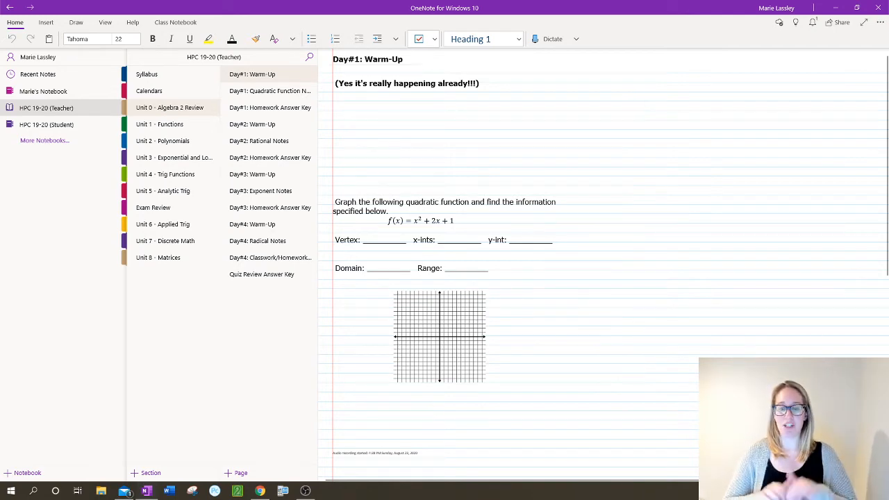
click(44, 127)
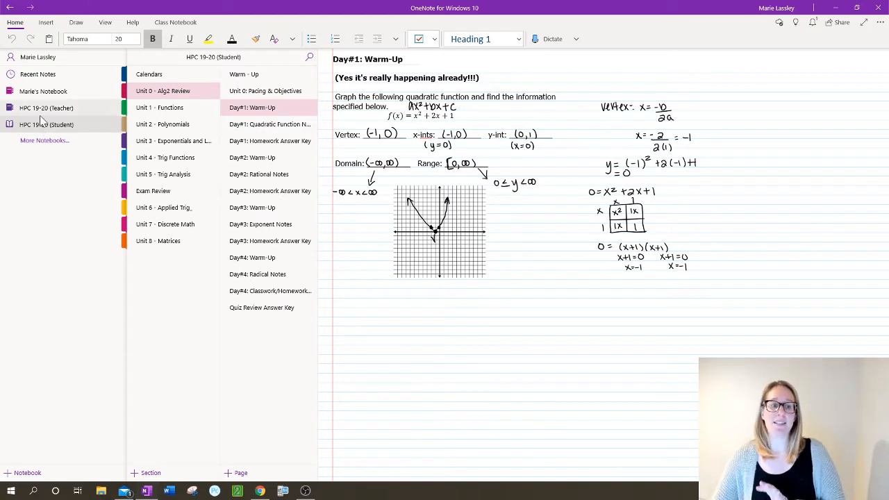
click(39, 114)
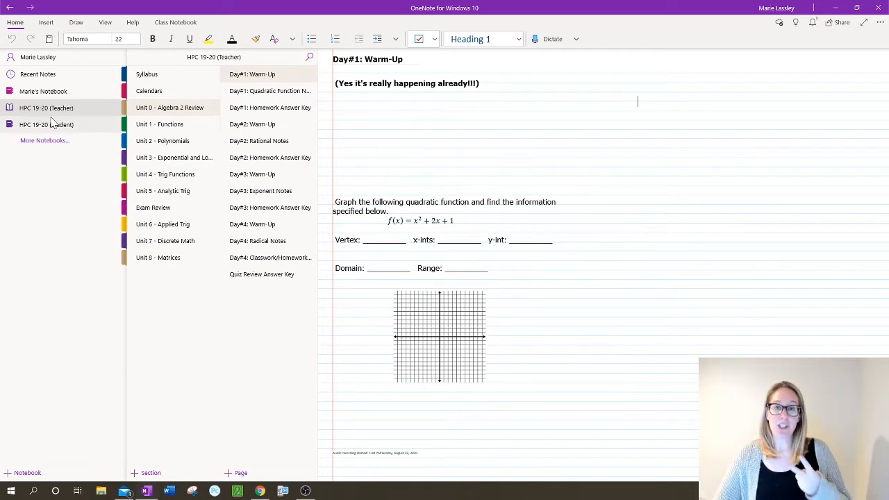
click(45, 141)
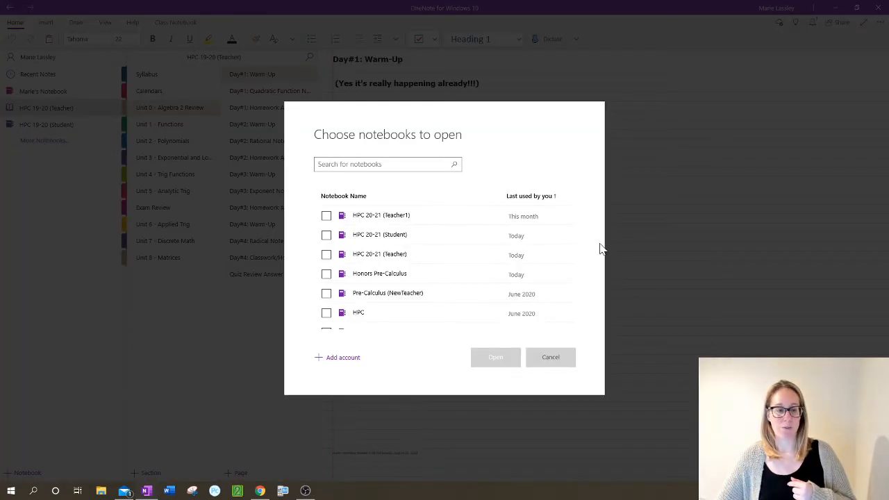
click(566, 357)
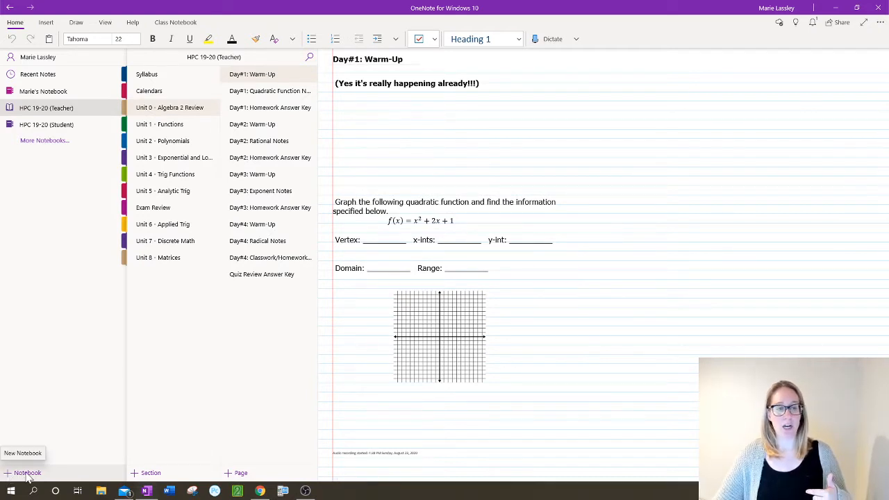
Step: Begin a new notebook stored under the work or school account
click(28, 474)
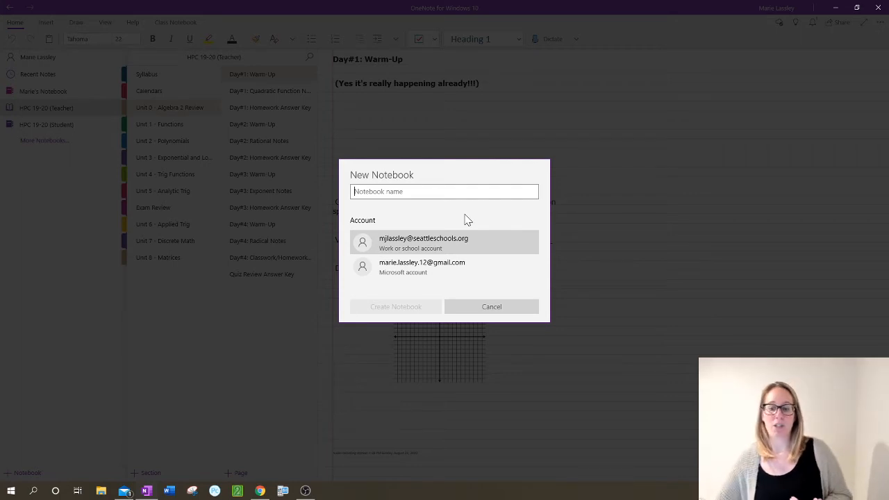
click(437, 267)
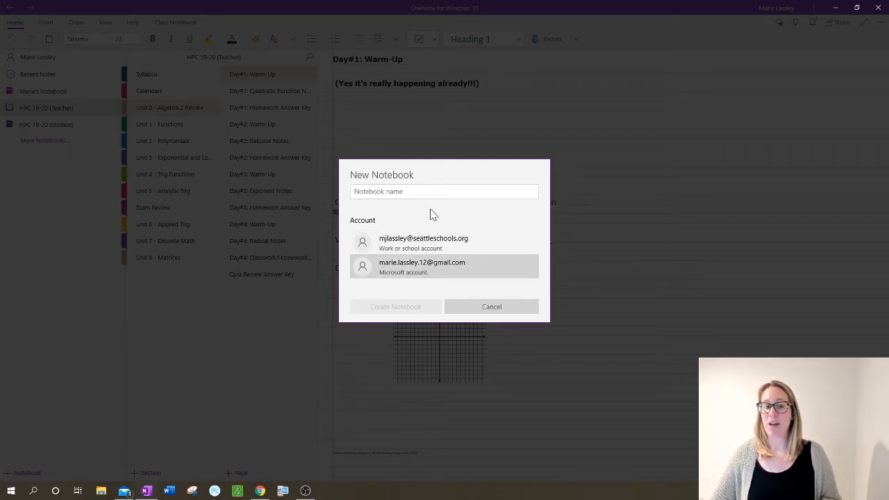
click(419, 245)
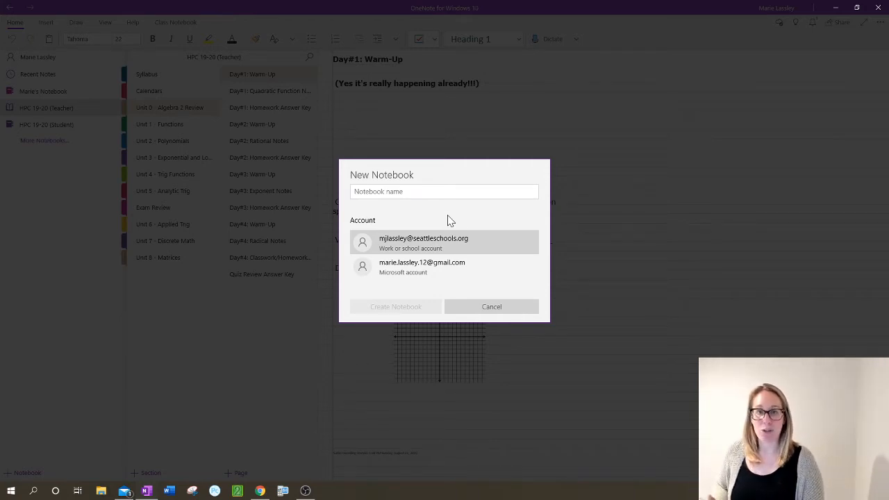
click(445, 192)
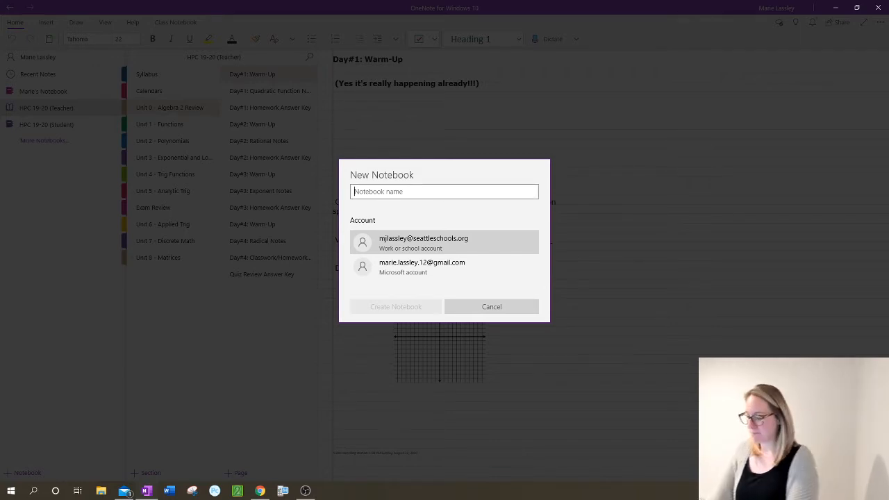
text(HpC)
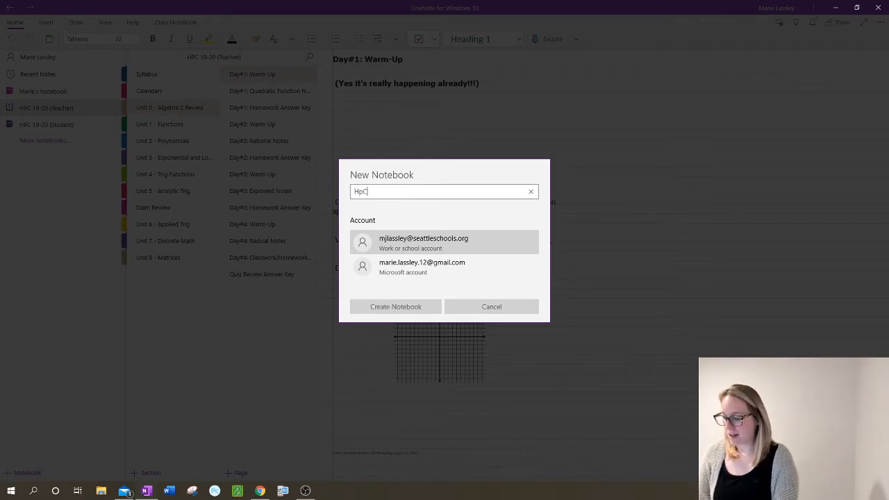
key(BackSpace)
key(BackSpace)
key(BackSpace)
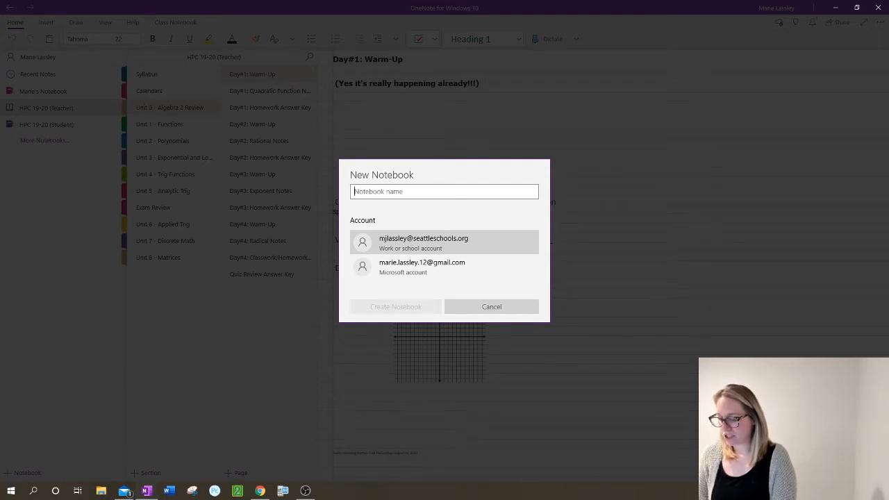
text(HP)
key(BackSpace)
key(BackSpace)
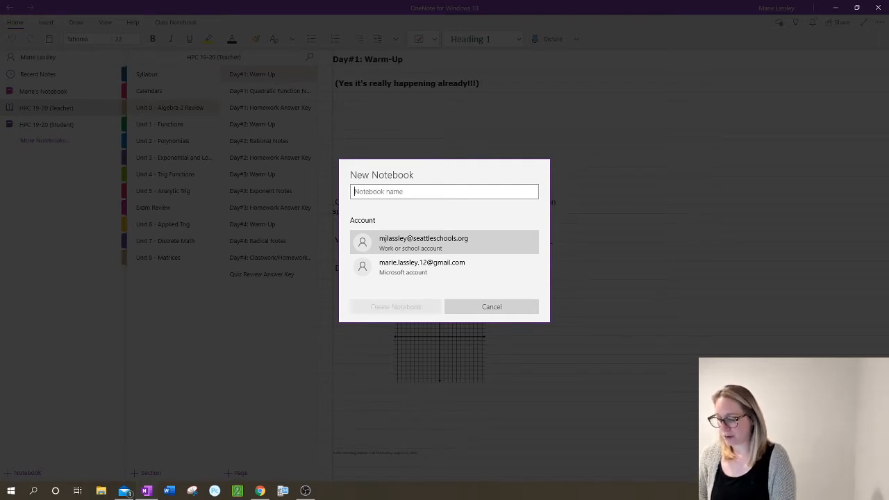
Step: Name the new notebook PC 20-21 (Teacher) and create it
text(PC)
key(BackSpace)
text(C)
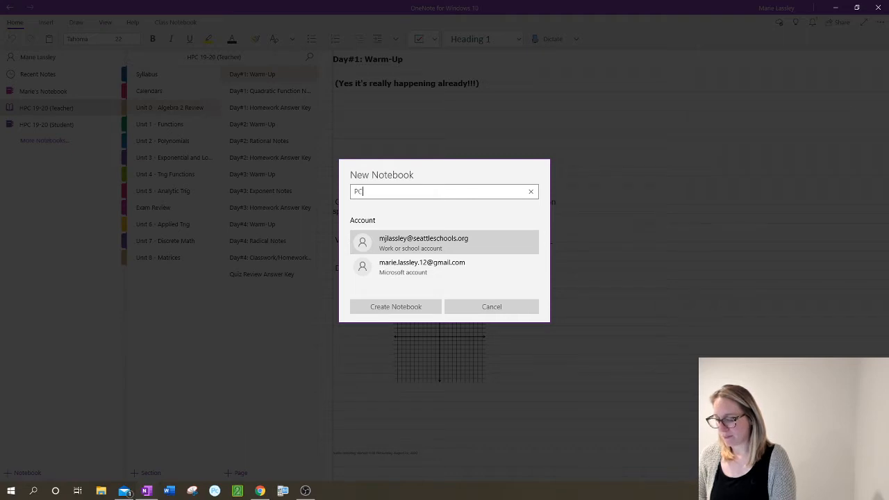
text( 20)
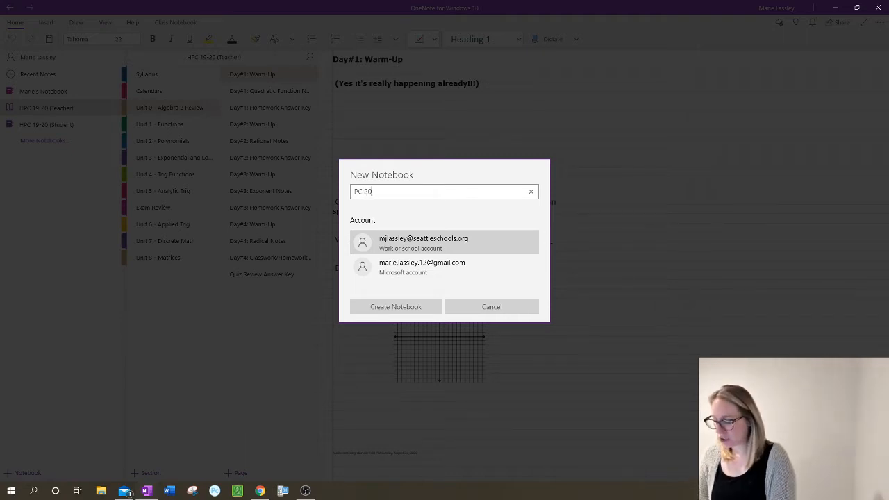
text(-21 ()
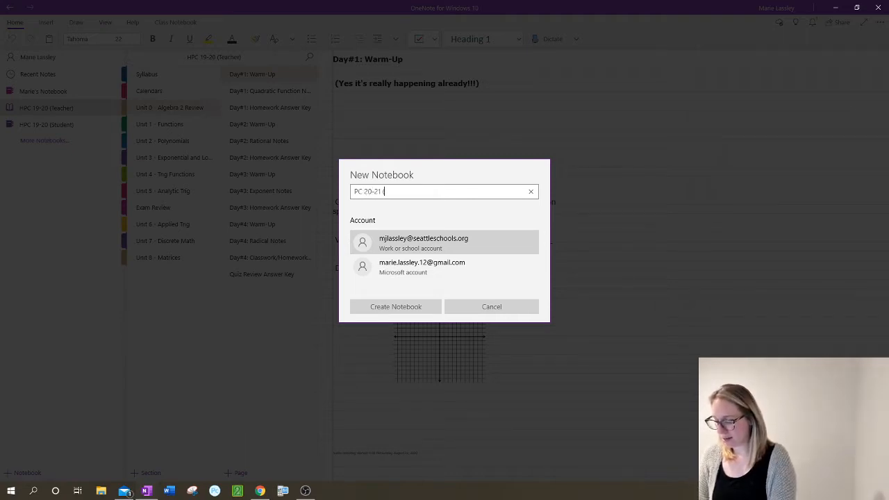
text(Teacher))
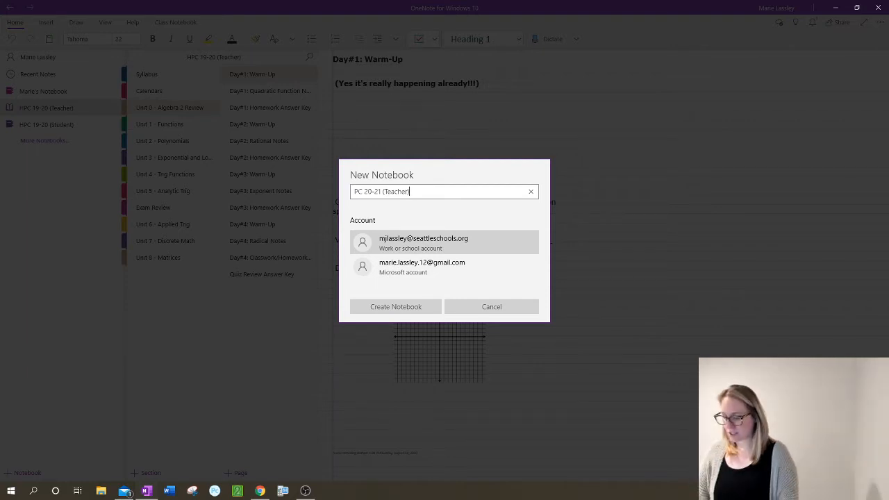
click(406, 307)
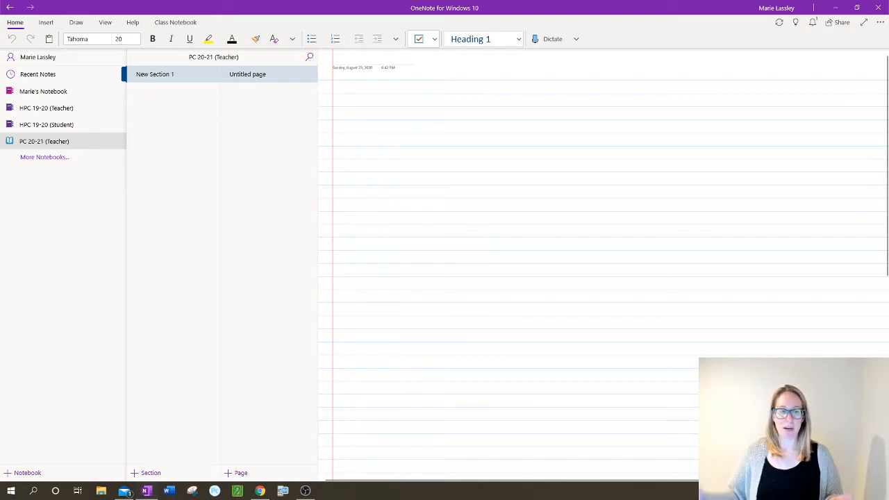
Step: Create a second notebook named PC 20-21 (Student) under the work or school account
click(22, 473)
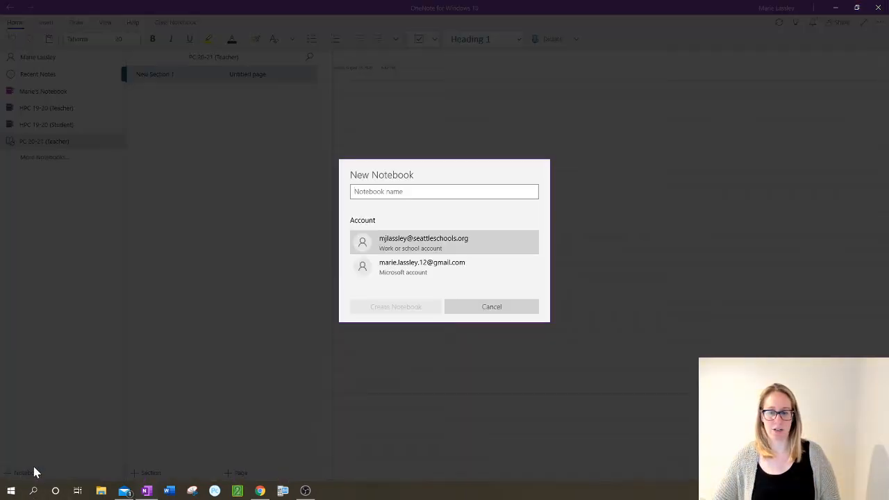
text(PC )
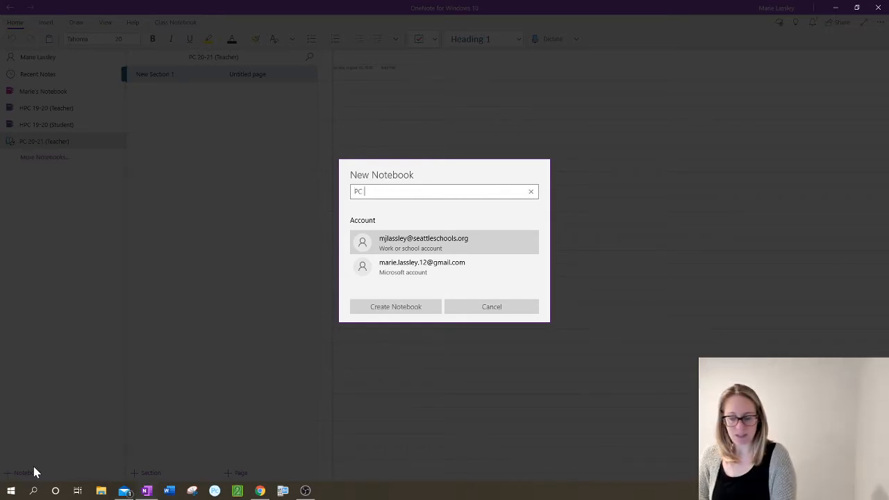
text(20-21)
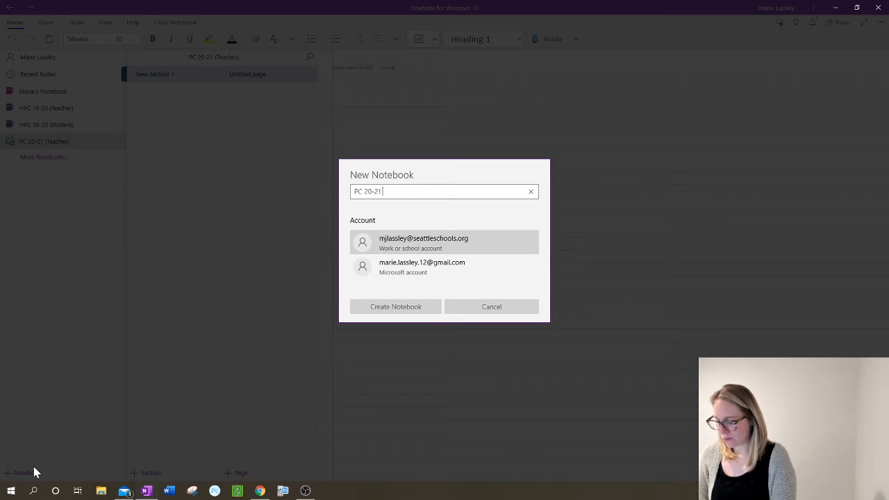
text((Student)
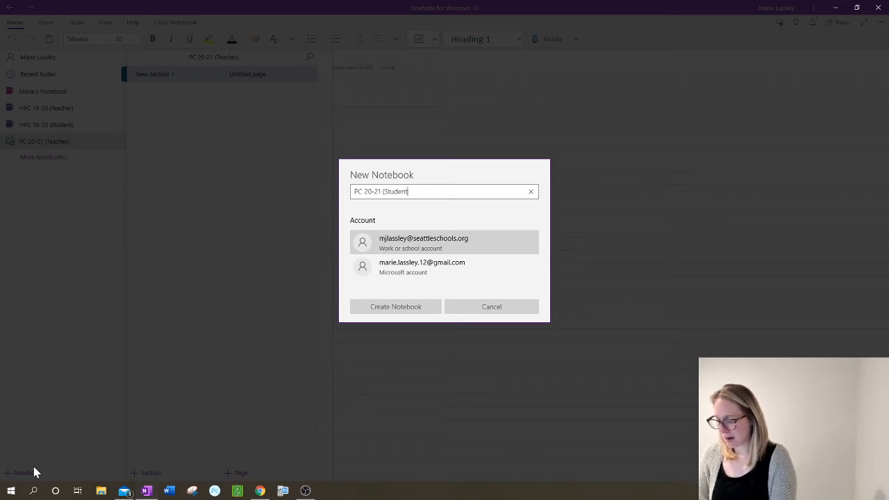
text())
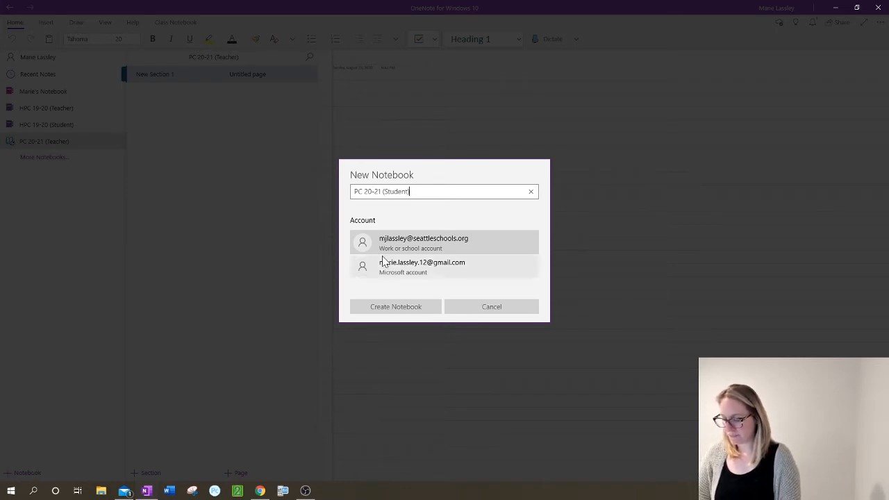
click(404, 305)
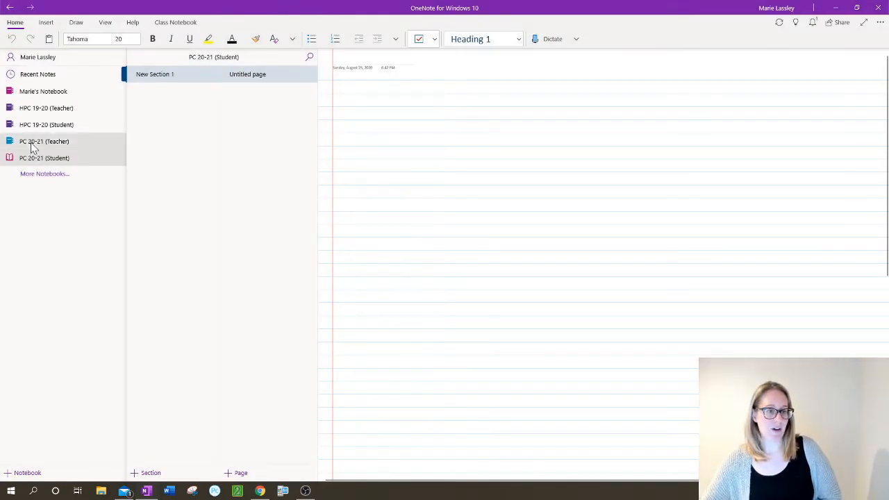
Step: Change the PC 20-21 (Student) notebook's color to the light blue used by the PC 20-21 (Teacher) notebook
click(30, 145)
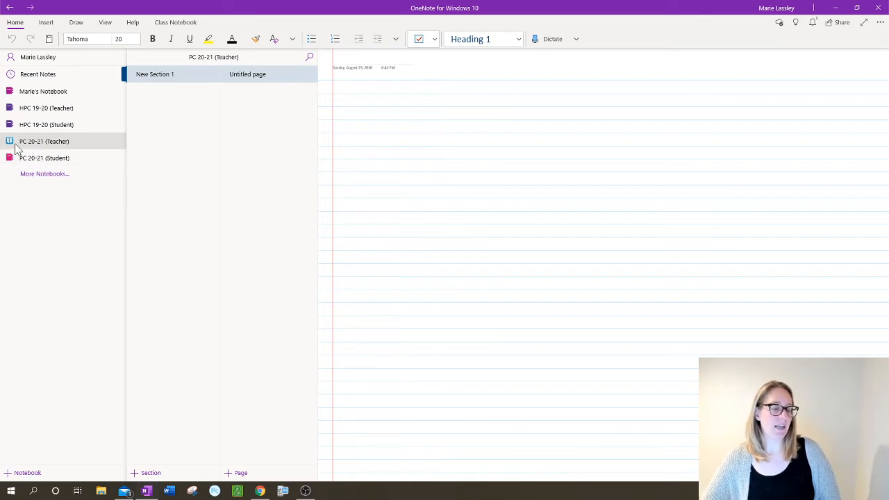
click(48, 159)
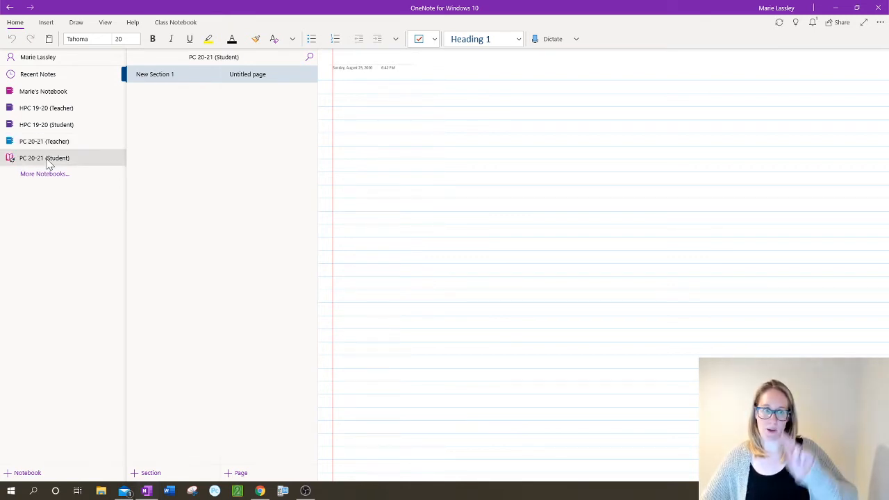
right_click(48, 165)
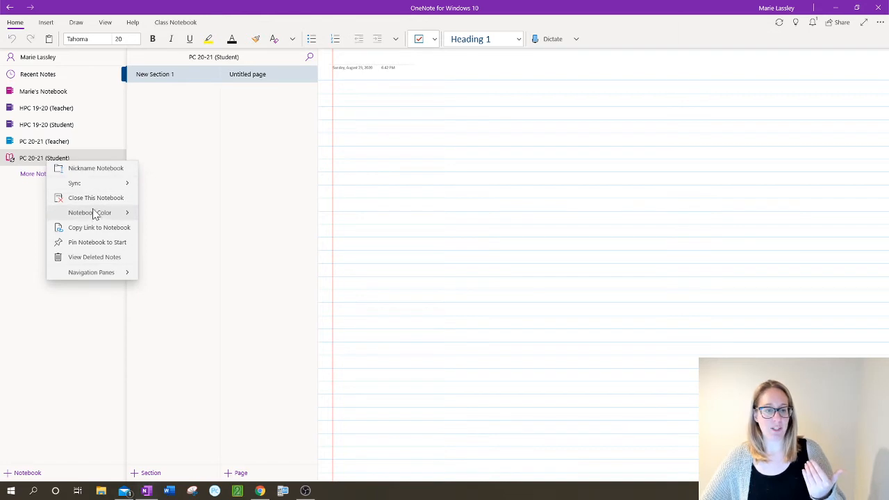
click(96, 213)
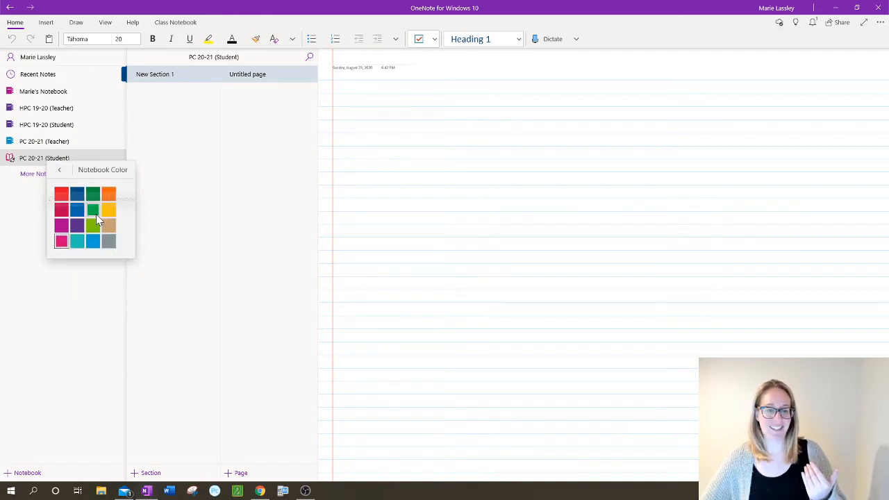
click(92, 243)
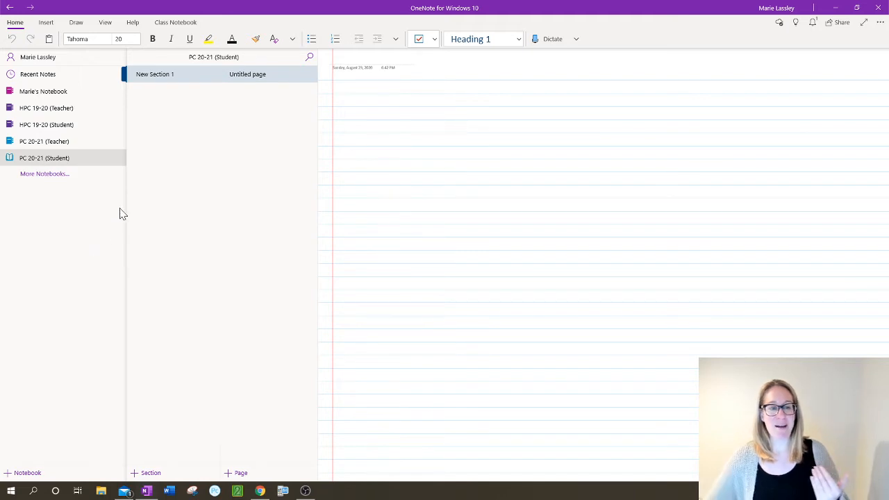
Step: Rename the first section of the PC 20-21 (Teacher) notebook as Syllabus
click(64, 144)
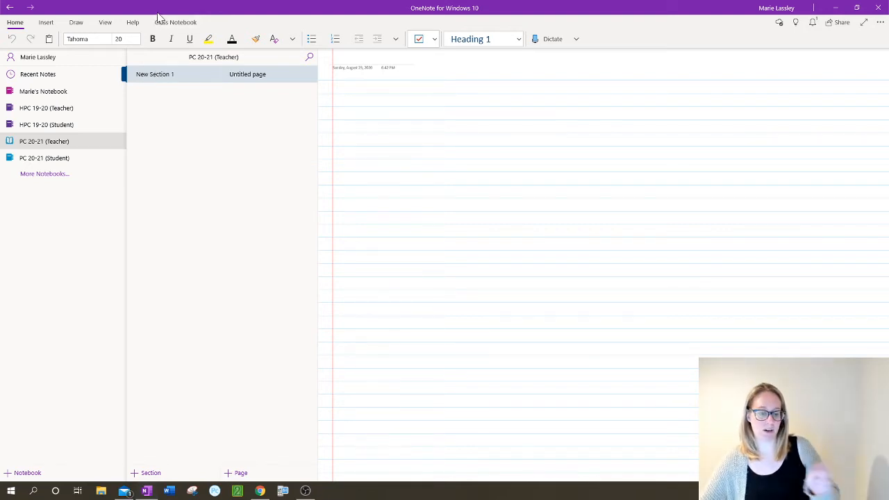
right_click(154, 75)
click(182, 99)
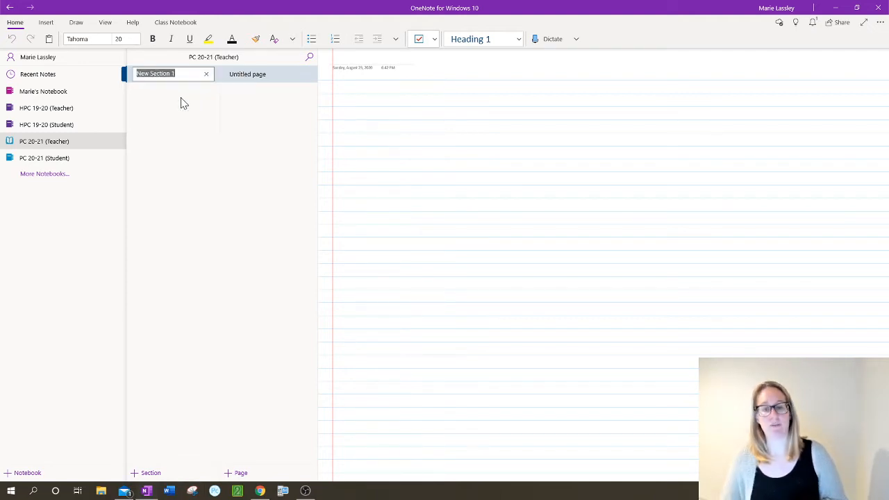
text(Syllabus)
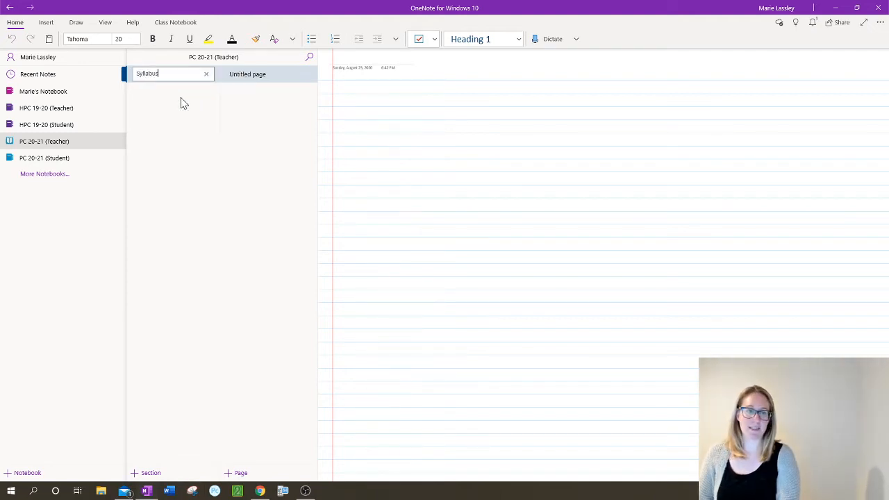
key(Return)
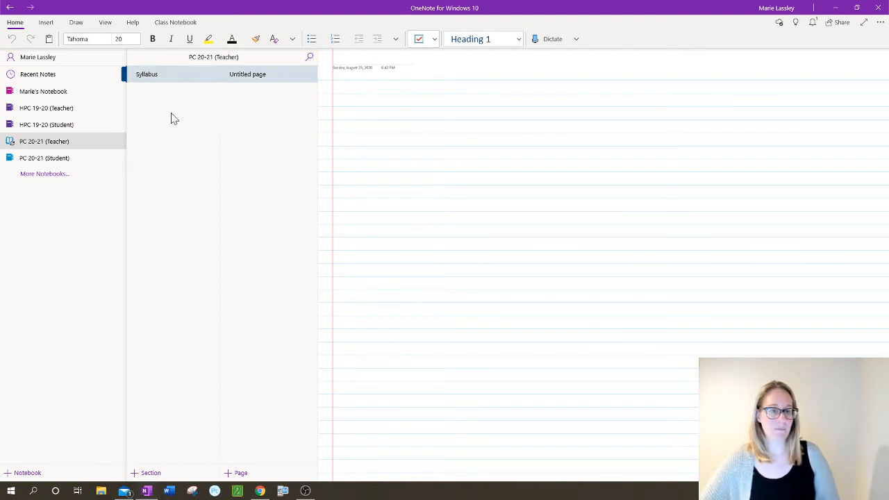
Step: Add a section named Pacing Guide to the PC 20-21 (Teacher) notebook
click(147, 474)
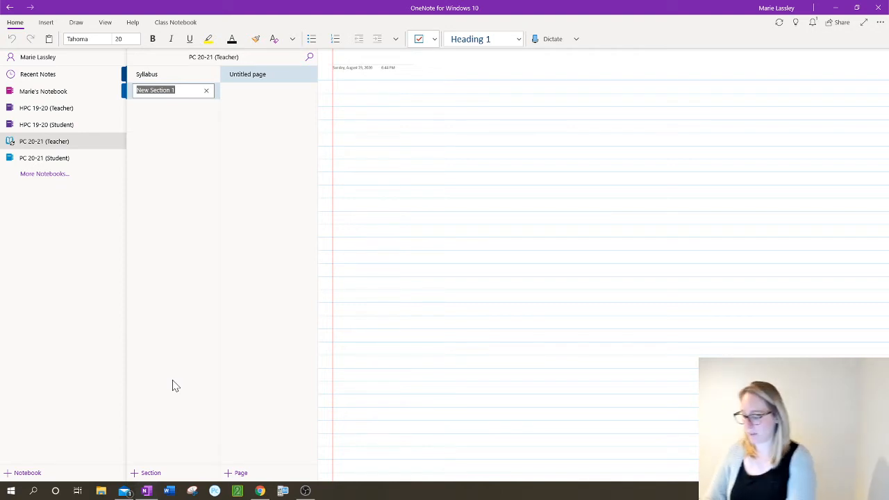
text(Pacing Guide)
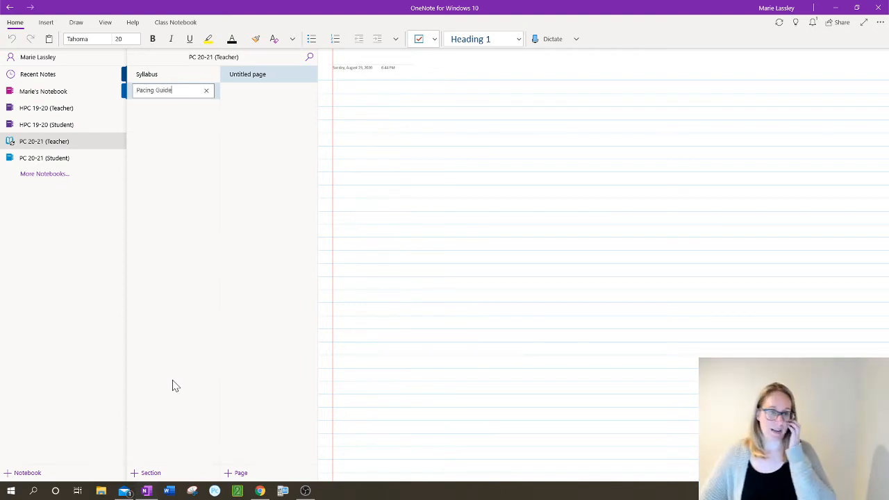
key(Return)
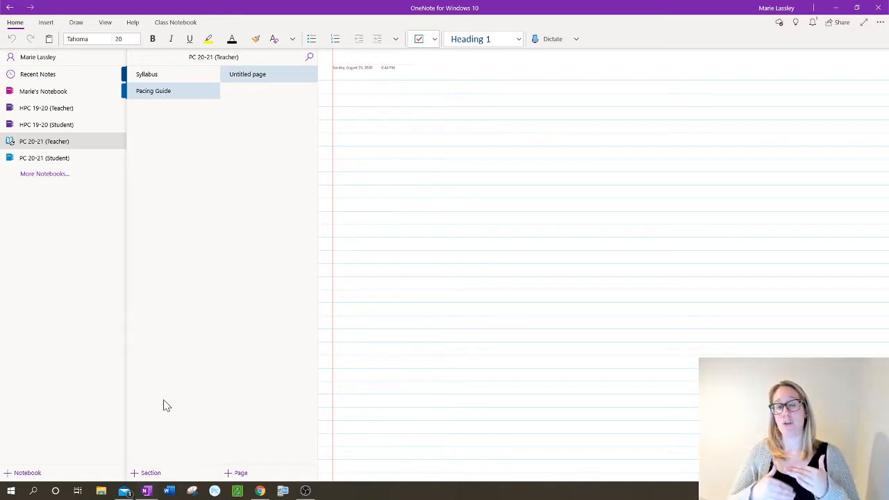
Step: Add two more sections named Unit 0 and Unit 1 below Pacing Guide
click(146, 473)
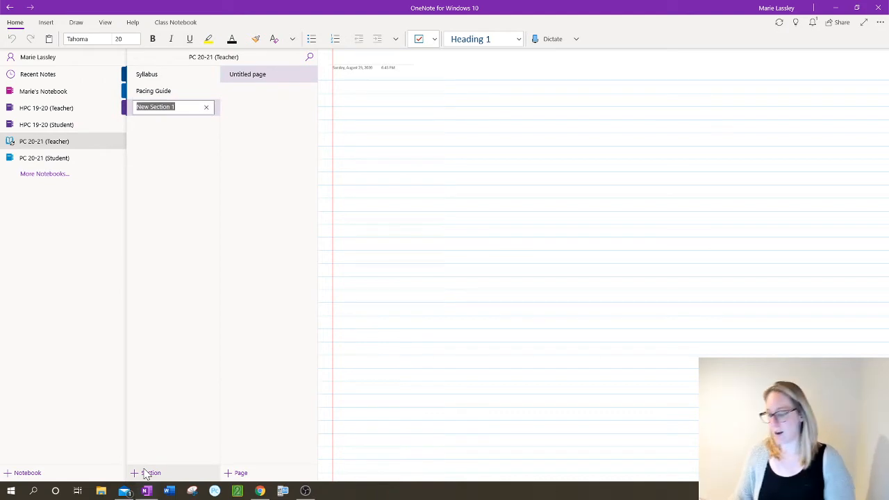
text(Unit 0)
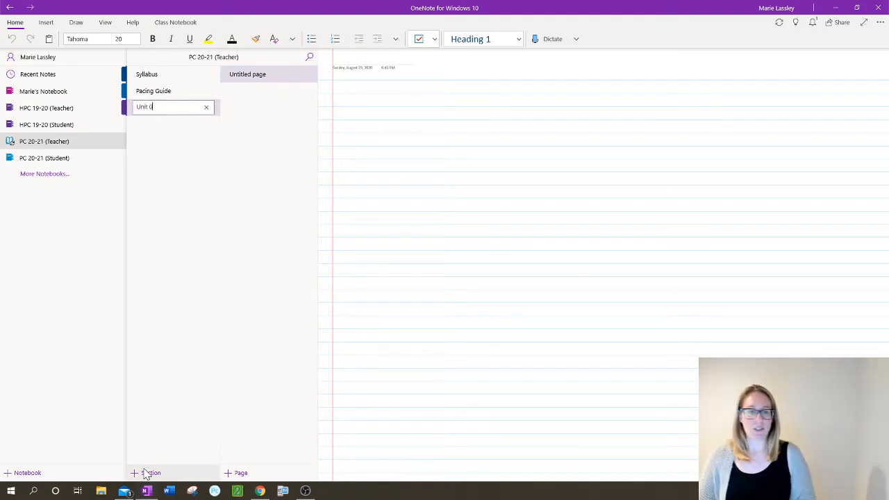
click(211, 187)
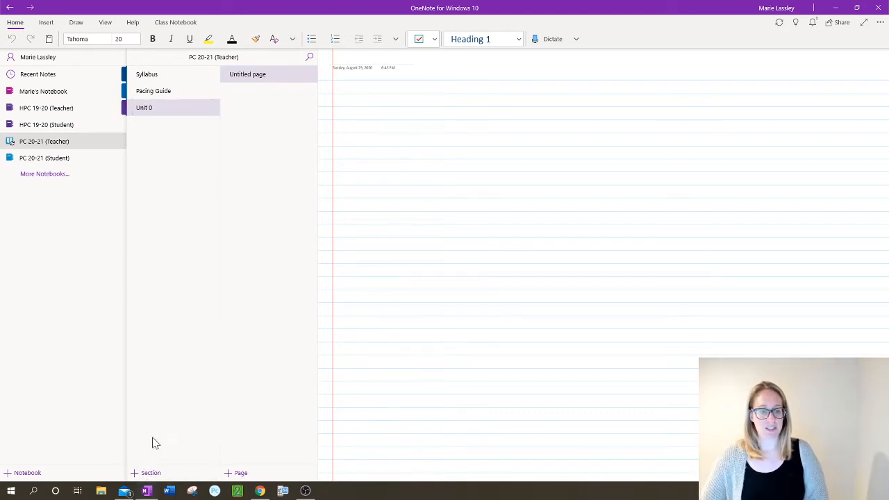
click(146, 473)
text(Unit 1)
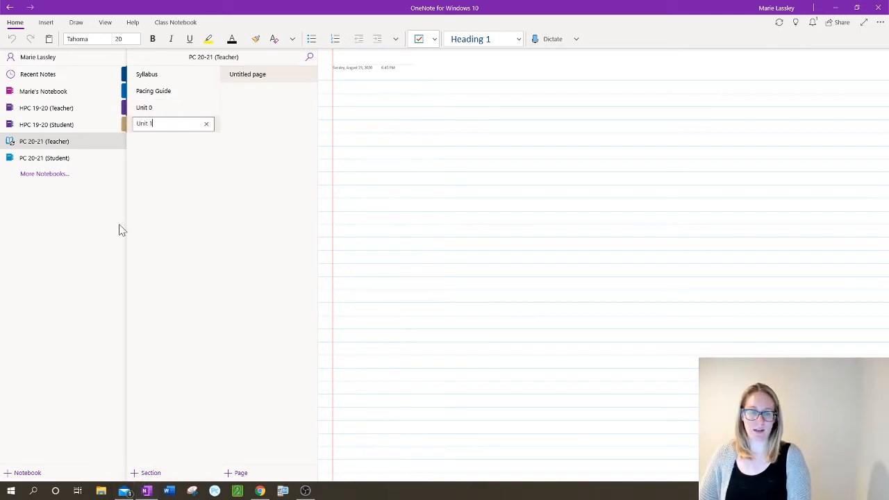
click(155, 304)
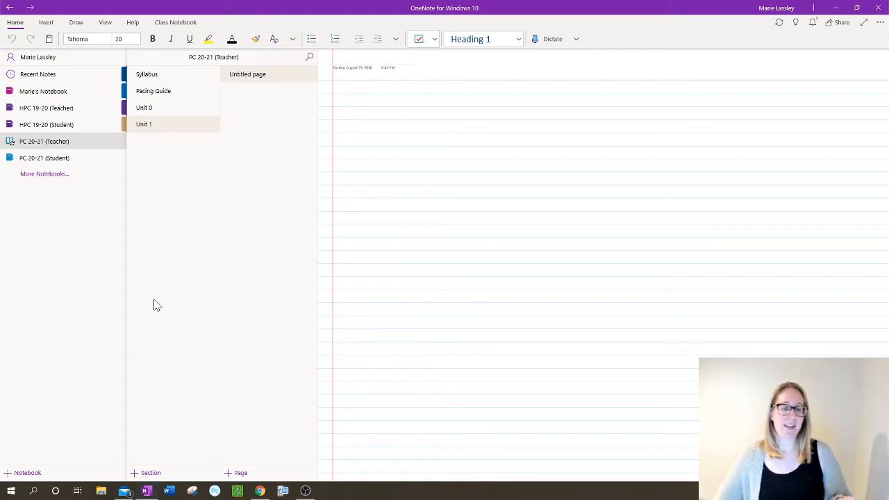
Step: View the options available for the Unit 1 section and open the Unit 0 section
right_click(165, 124)
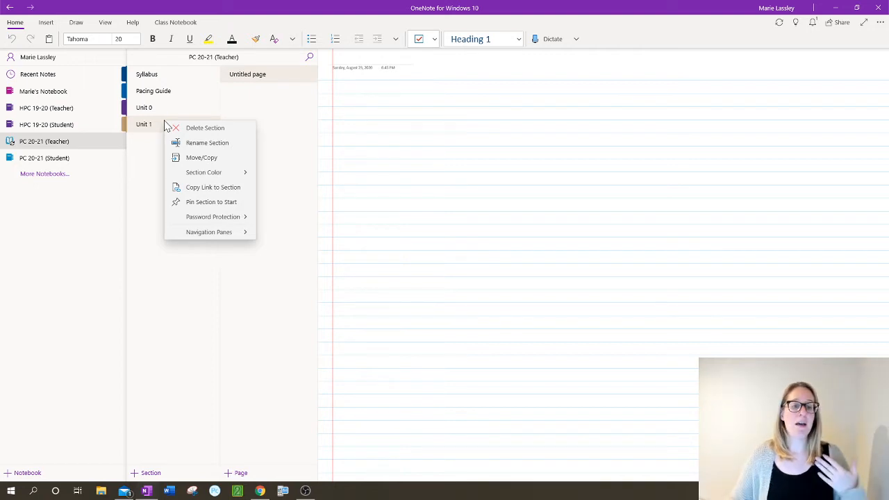
click(151, 158)
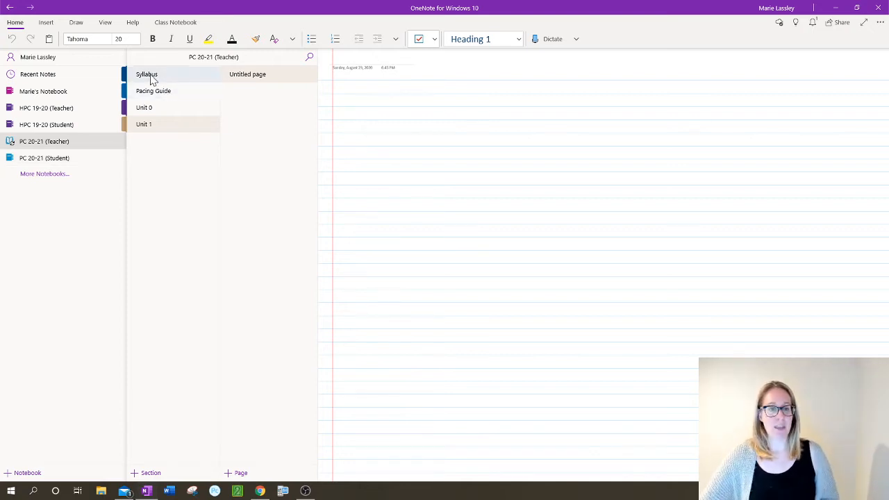
click(160, 114)
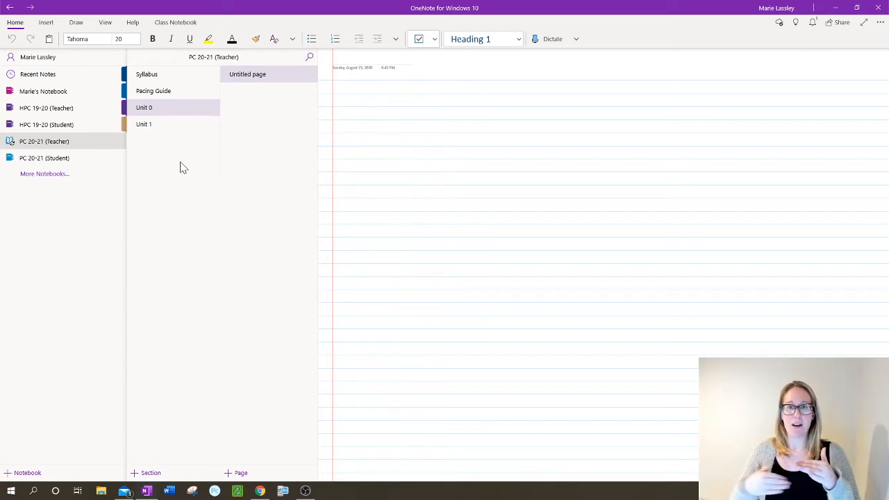
Step: Review the Day#1 warm-up, quadratic function notes and homework answer key pages in the HPC 19-20 (Teacher) notebook
click(61, 111)
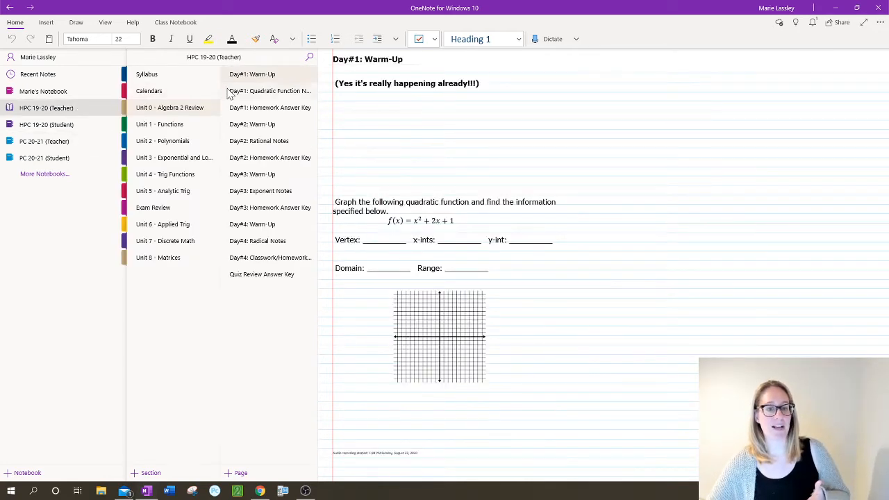
click(296, 92)
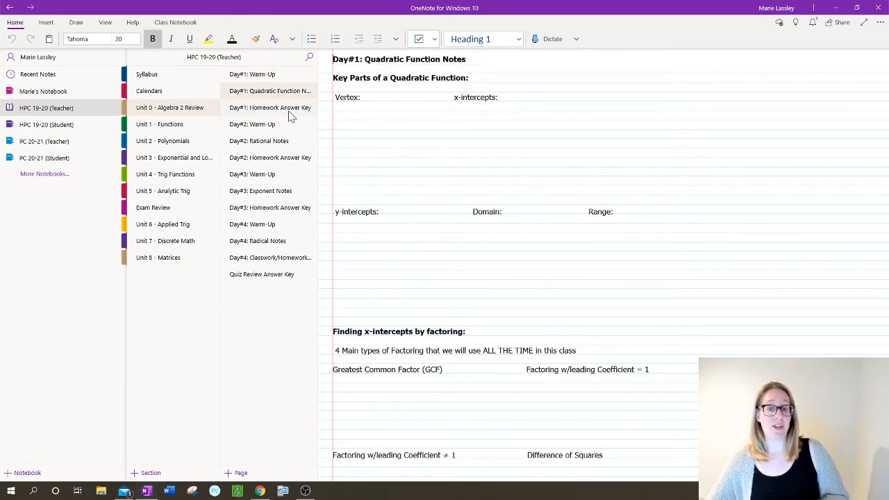
click(289, 110)
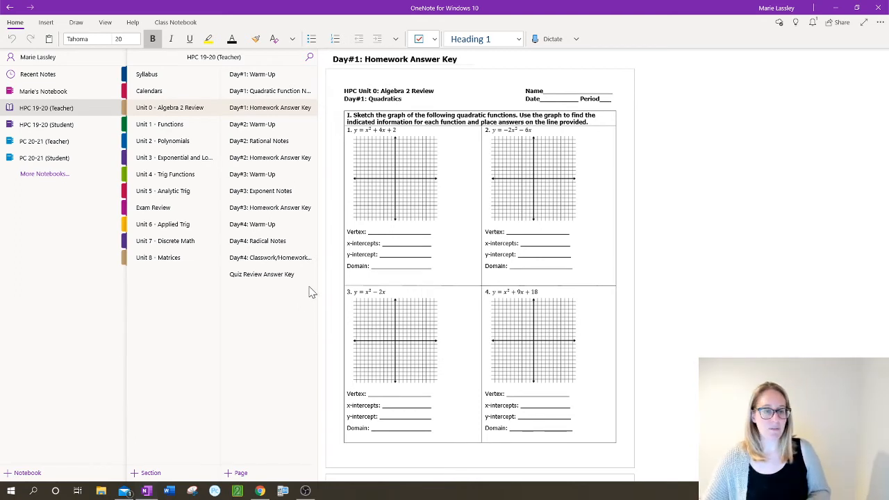
Step: Title the untitled page in Unit 0 of the PC 20-21 (Teacher) notebook "Day#1: Warm -Up"
click(21, 151)
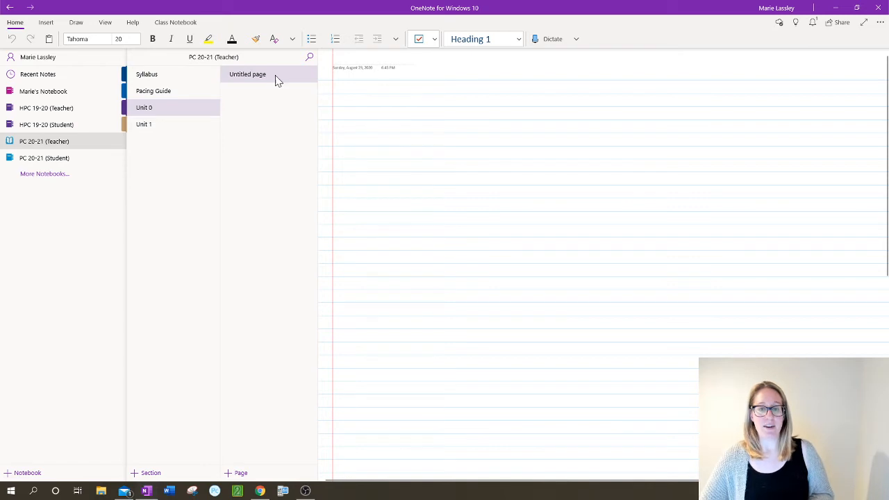
right_click(243, 79)
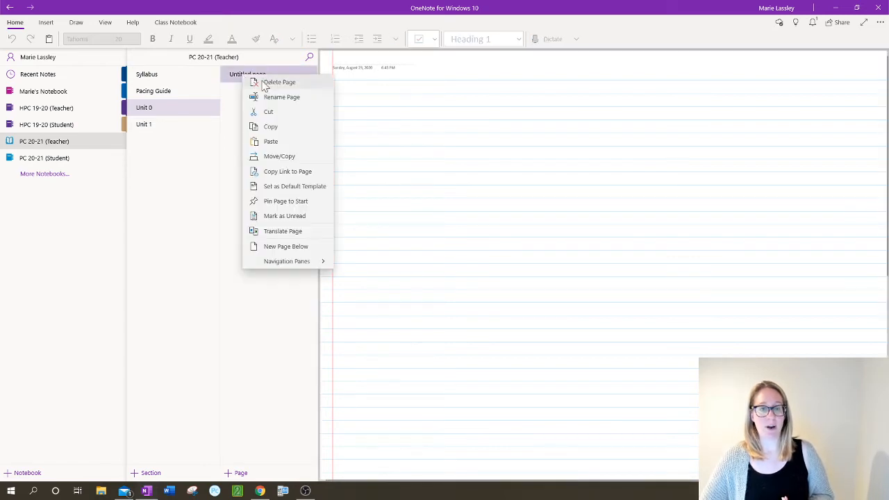
click(281, 98)
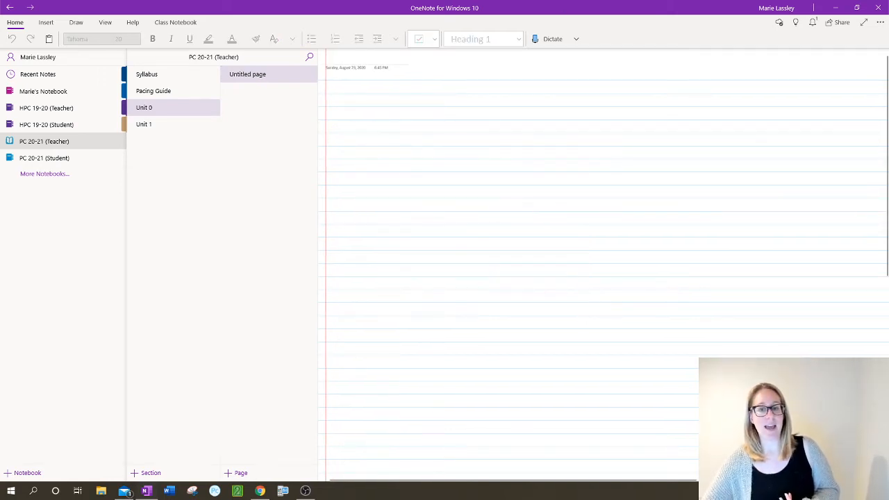
text(Day)
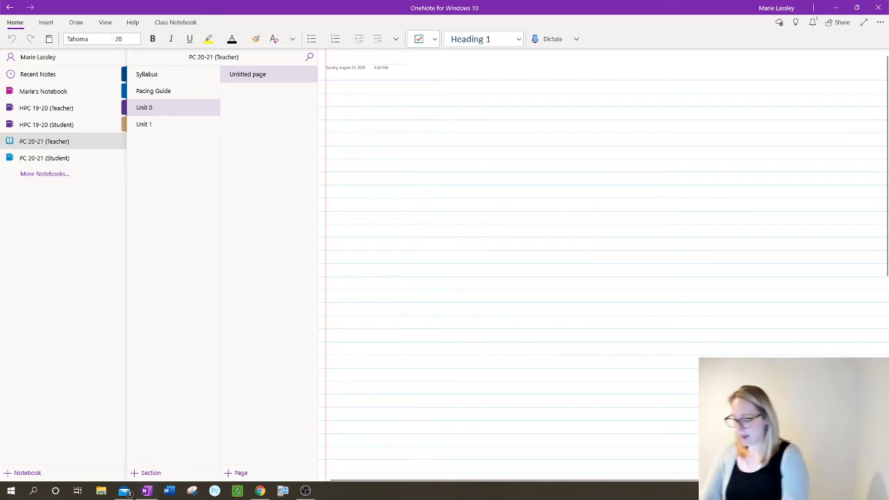
text(#1 - W)
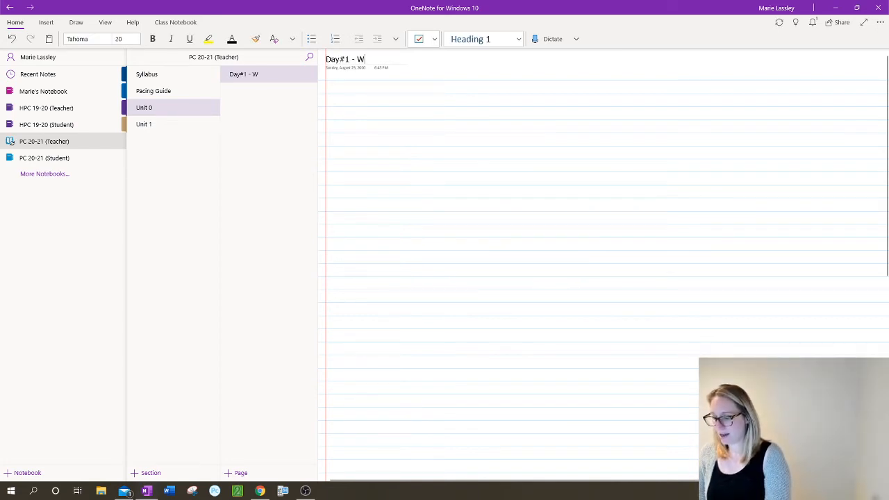
text(arm -Up)
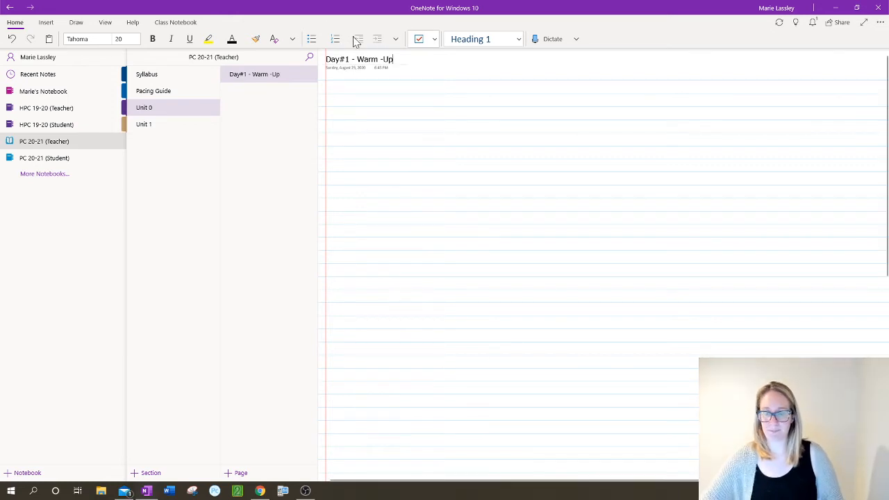
key(BackSpace)
key(BackSpace)
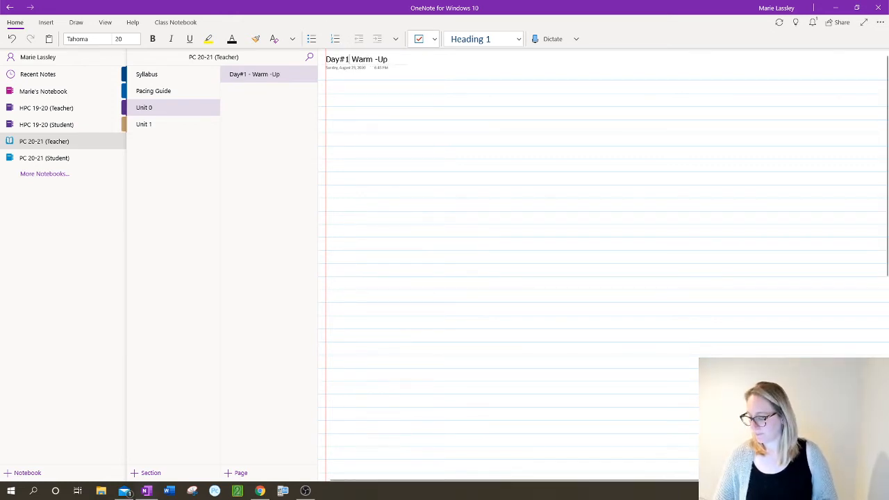
text(:)
Step: Add the sample text "lkasjdflkjsalkfjslkdjf" below the page title and move it beside the red margin line
click(405, 91)
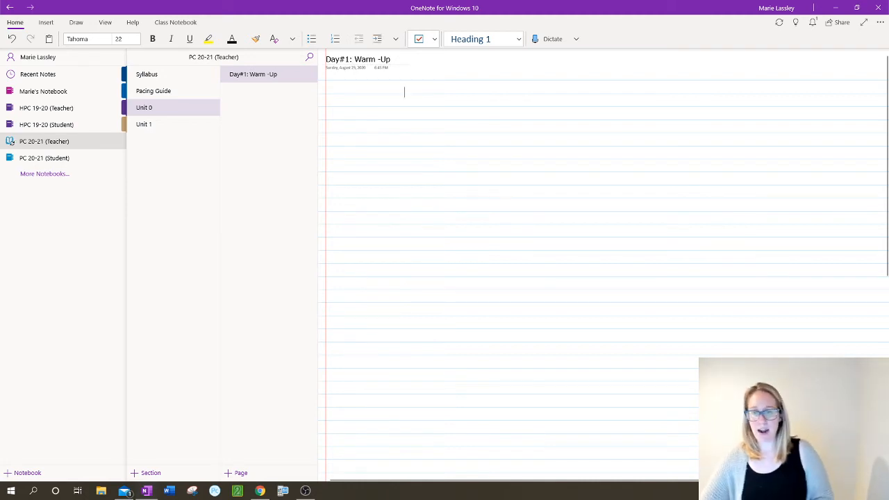
text(lkasjdflkjsalkfjslkdjf)
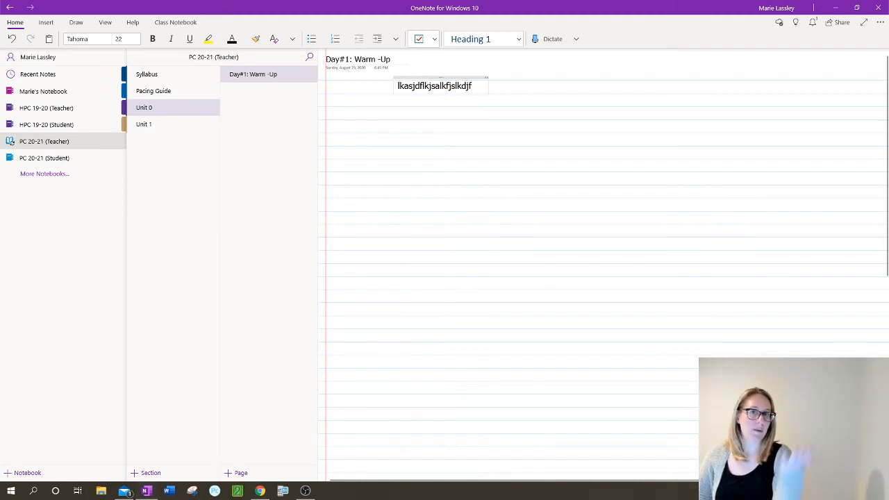
drag(462, 76, 396, 79)
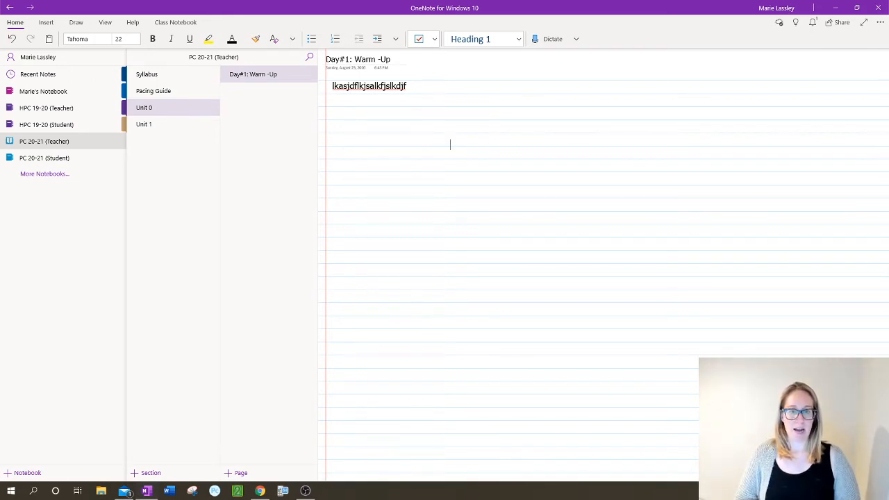
Step: Add a new page titled "Day#1: Notes" to the Unit 0 section
click(252, 479)
text(D)
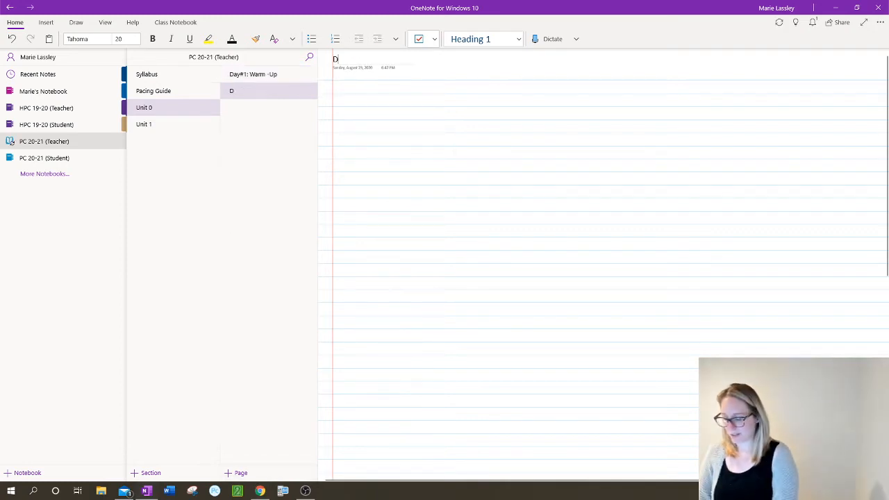
text(ay#1: Notes)
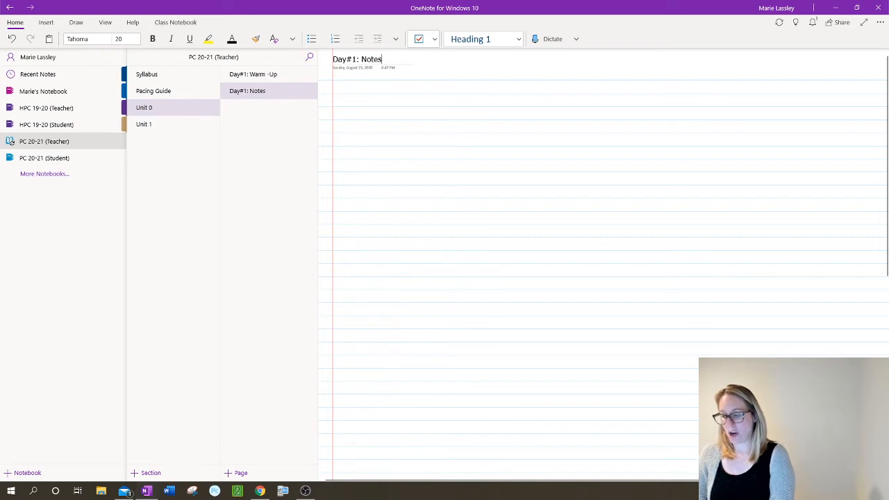
Step: Add another page to the Unit 0 section and title it "Day#1: Homework"
key(Return)
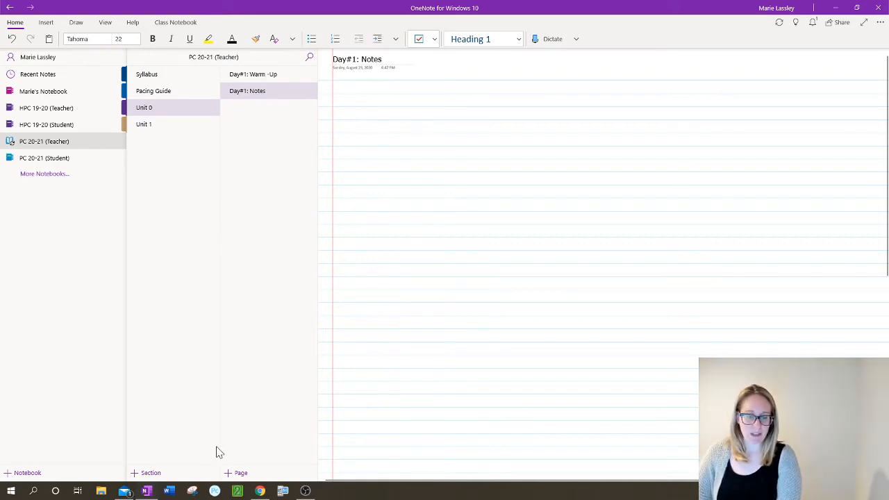
click(240, 476)
text(D)
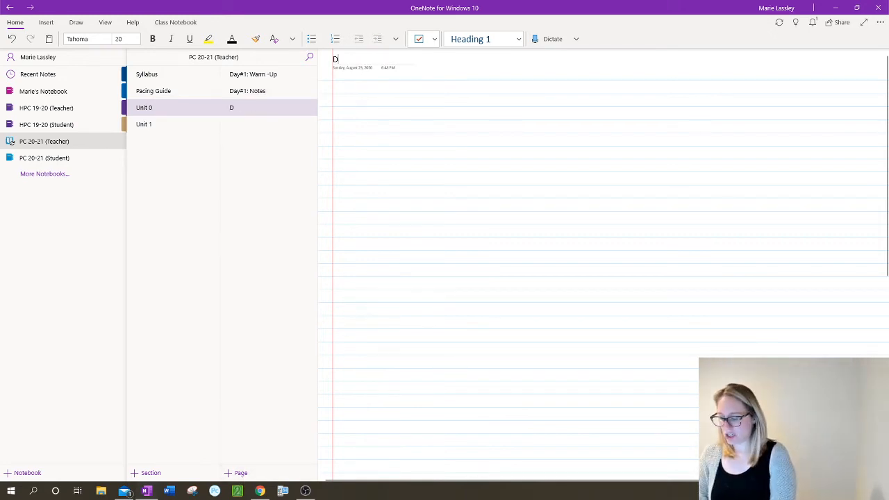
text(ay#1: Homework)
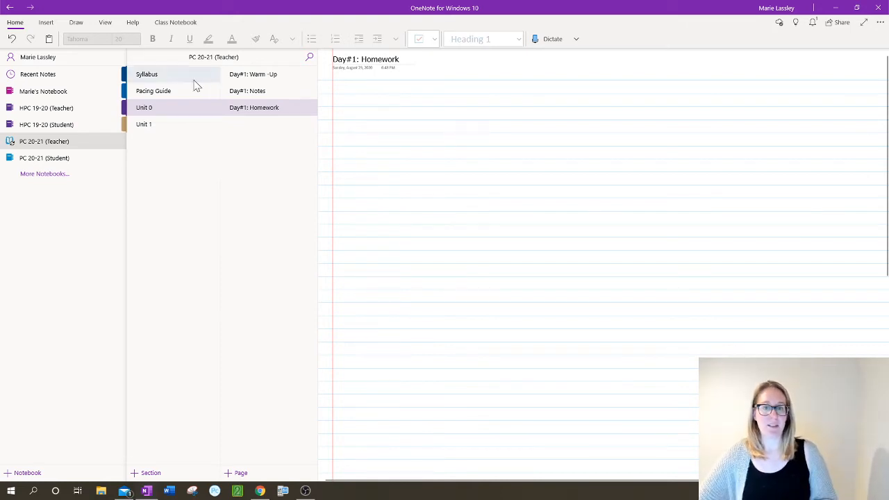
Step: Try the widest rule lines and the smallest grid lines on the "Day#1: Warm -Up" page
click(239, 78)
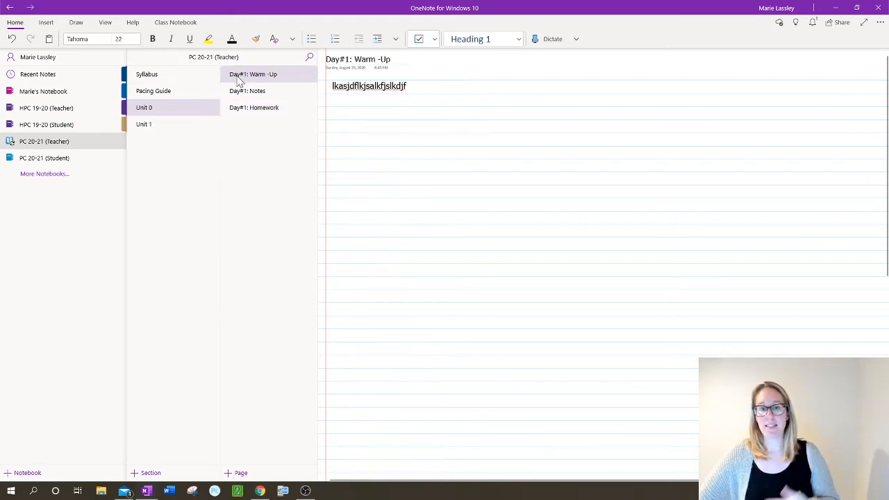
click(105, 26)
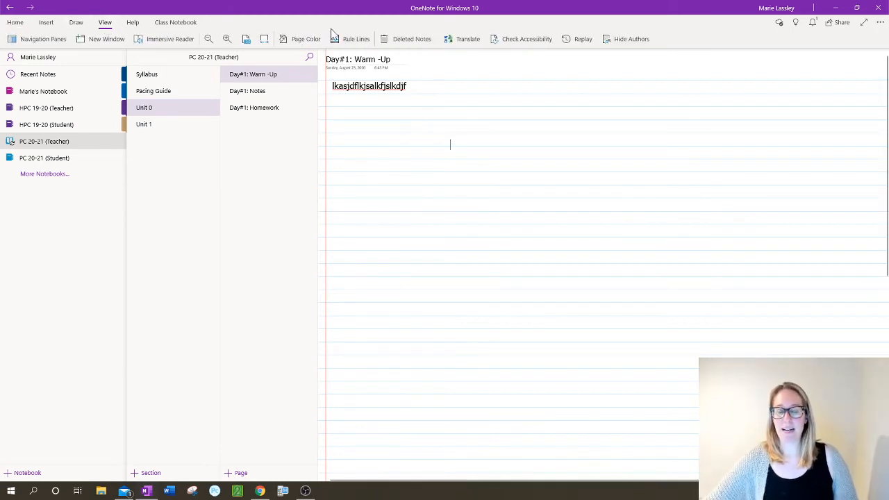
click(356, 42)
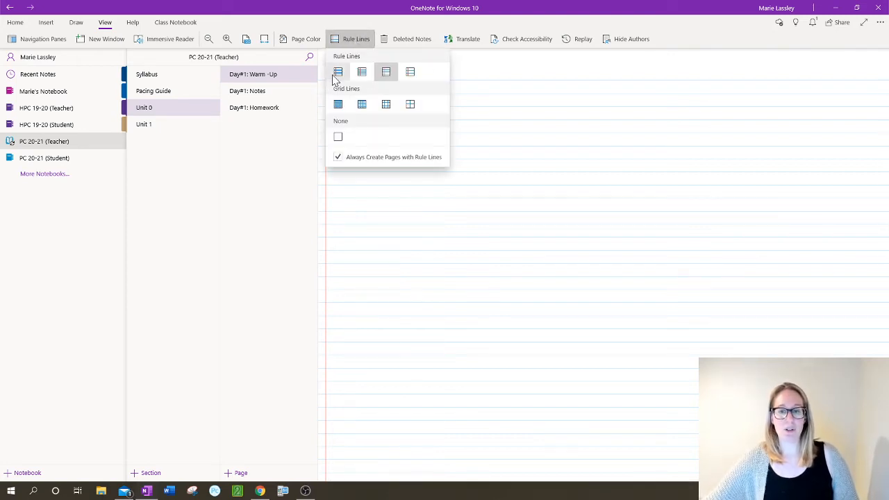
click(410, 73)
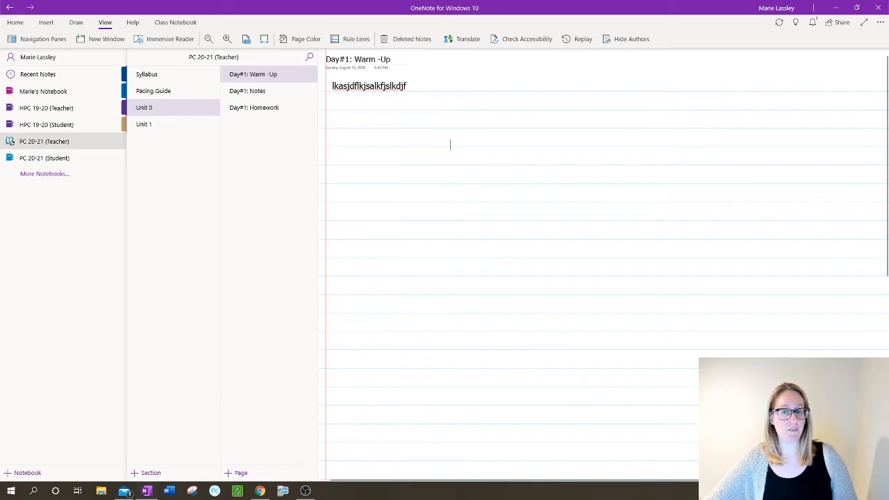
click(364, 45)
click(338, 105)
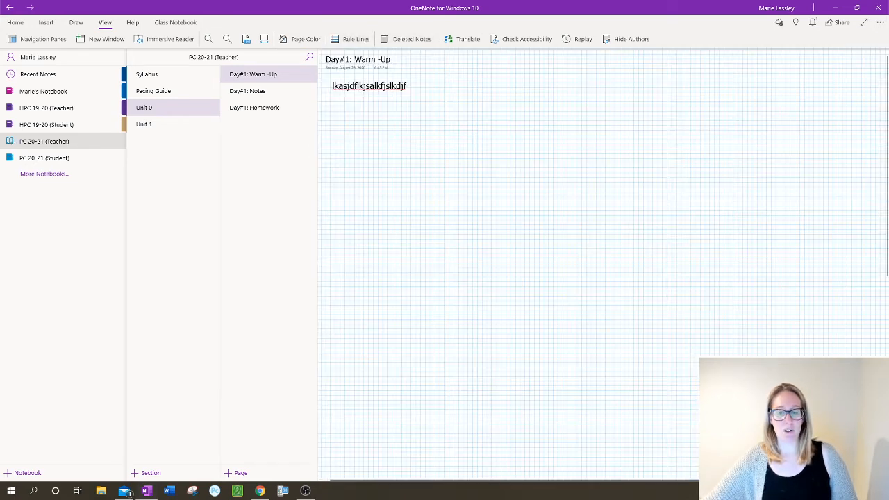
Step: Remove all lines from the "Day#1: Warm -Up" page and restore its second-widest rule lines
click(361, 44)
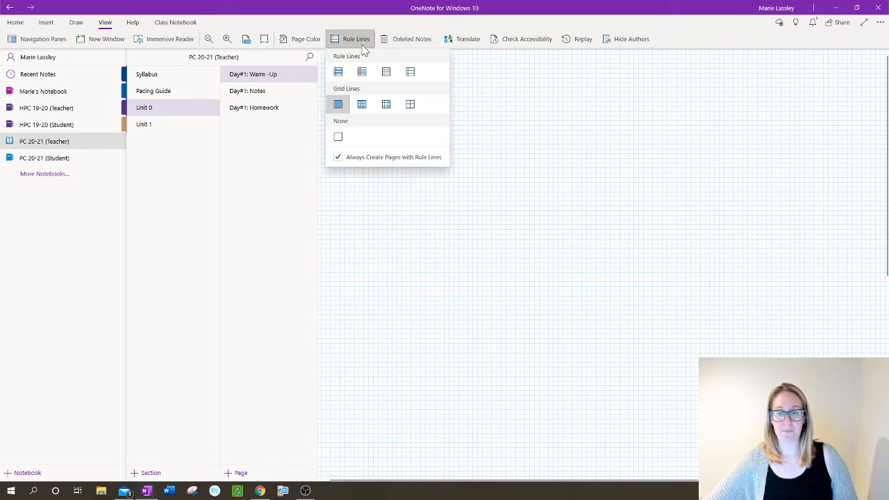
click(341, 137)
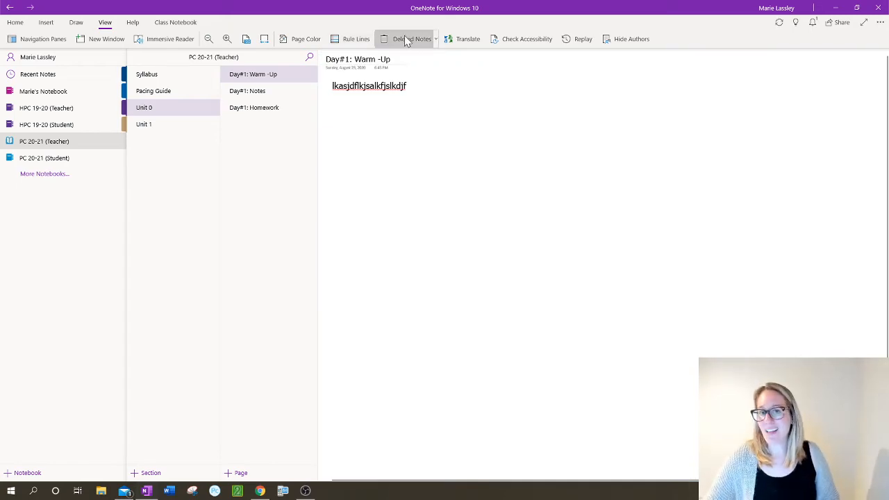
click(366, 40)
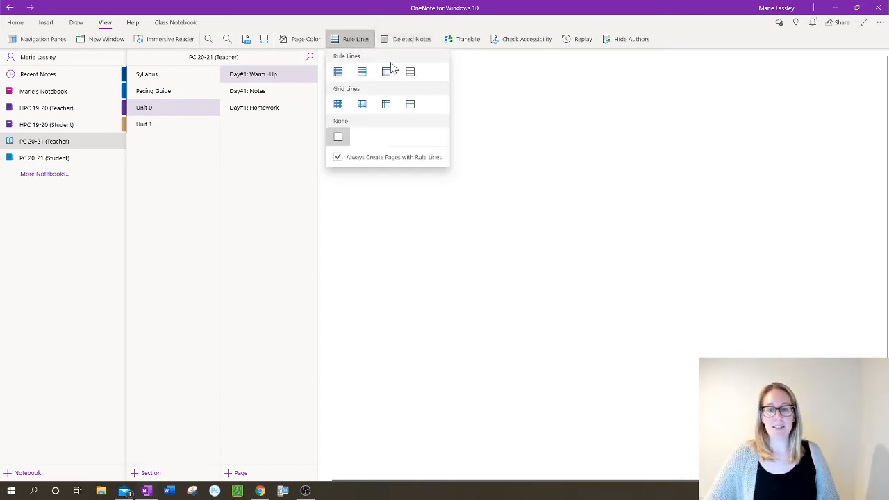
click(388, 70)
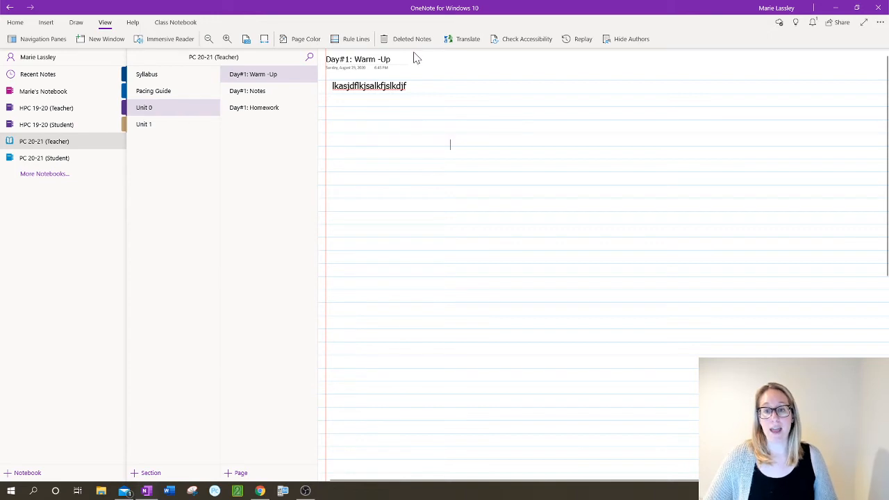
Step: Disable "Always Create Pages with Rule Lines" and add a new blank page to Unit 0
click(359, 39)
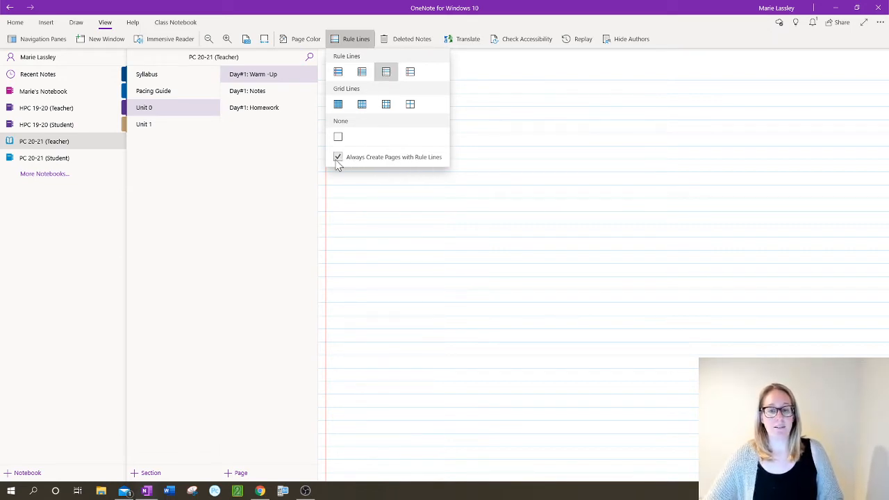
click(450, 143)
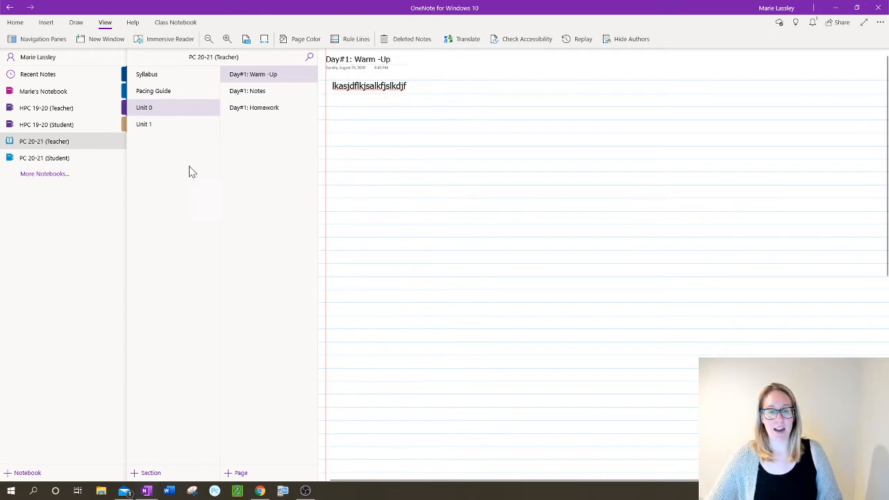
click(234, 473)
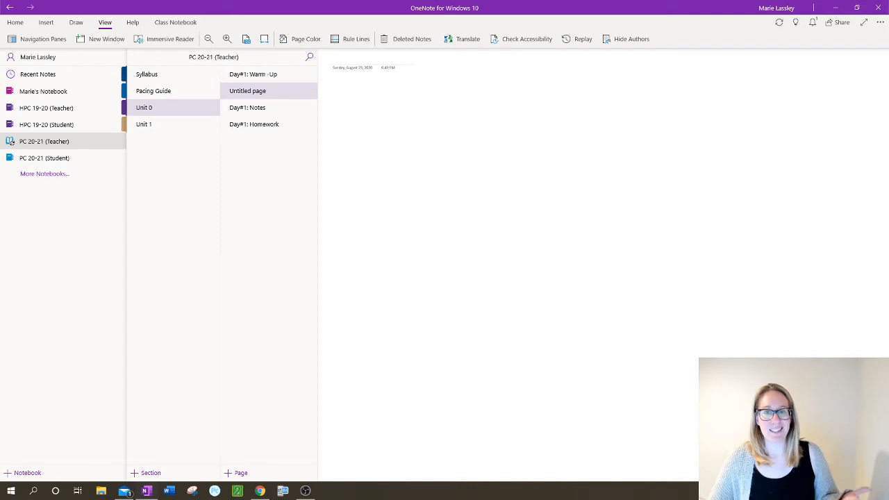
Step: Apply the second-largest grid lines to the untitled page and make new pages always use them, testing with one more page
click(357, 44)
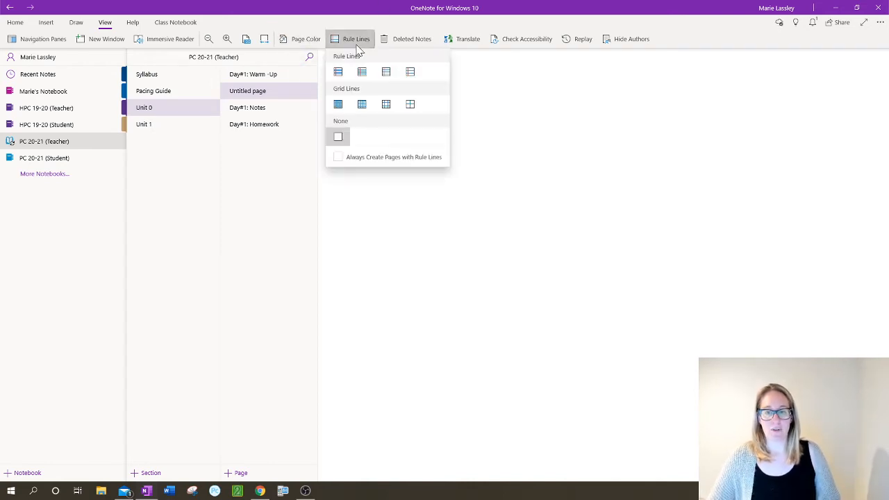
click(386, 104)
click(355, 41)
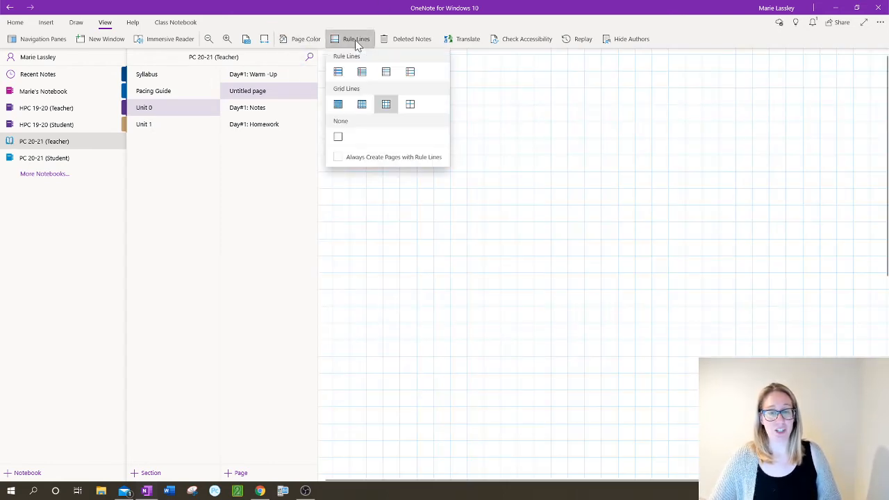
click(337, 158)
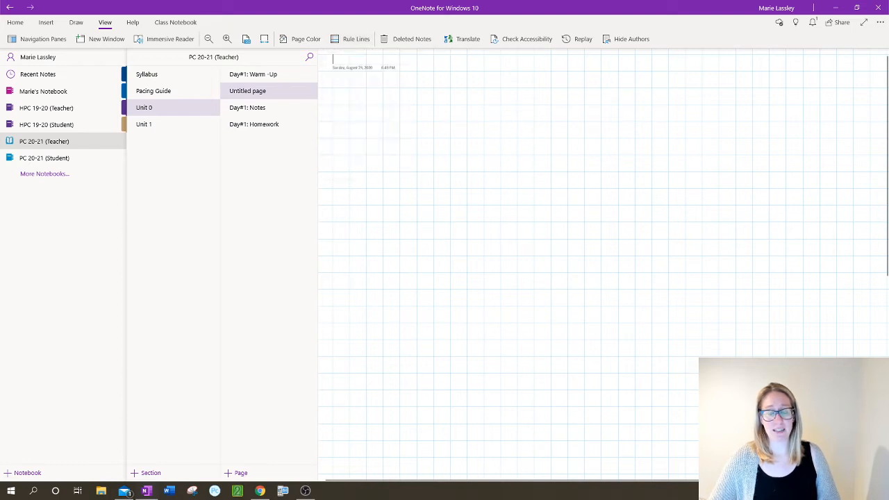
click(258, 473)
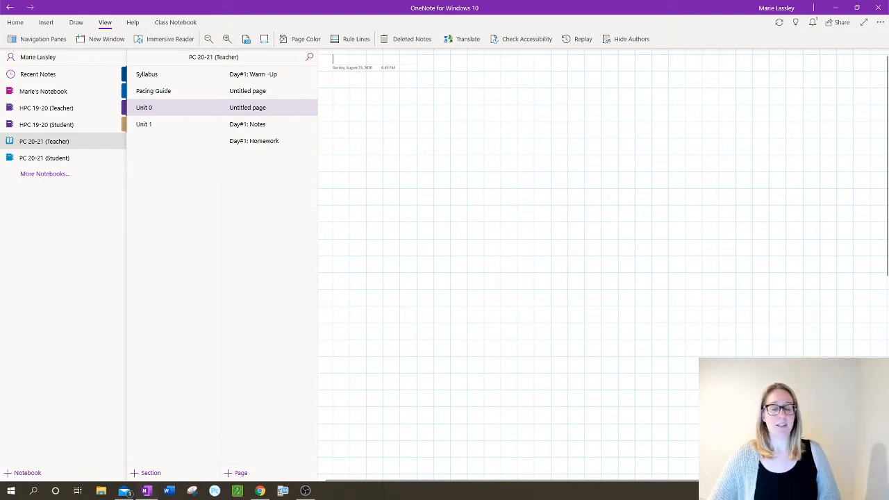
Step: Try light pink and light yellow page colors on the newest untitled page in Unit 0
click(306, 39)
click(336, 105)
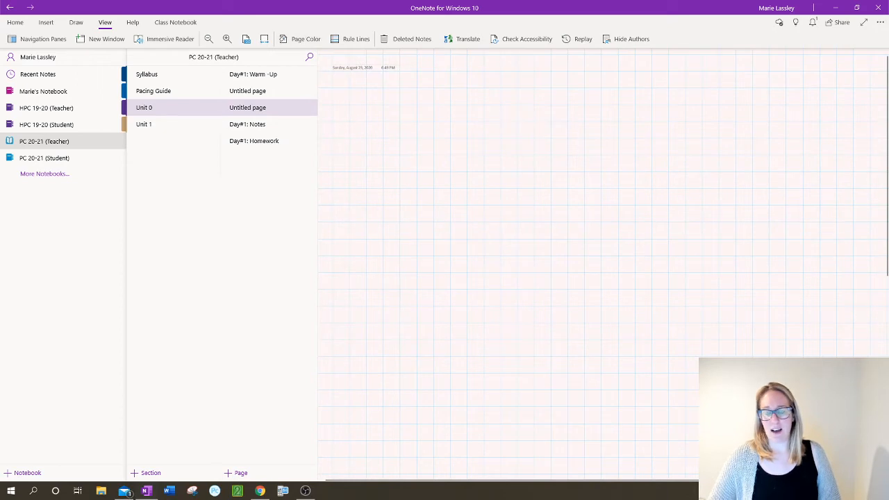
click(307, 40)
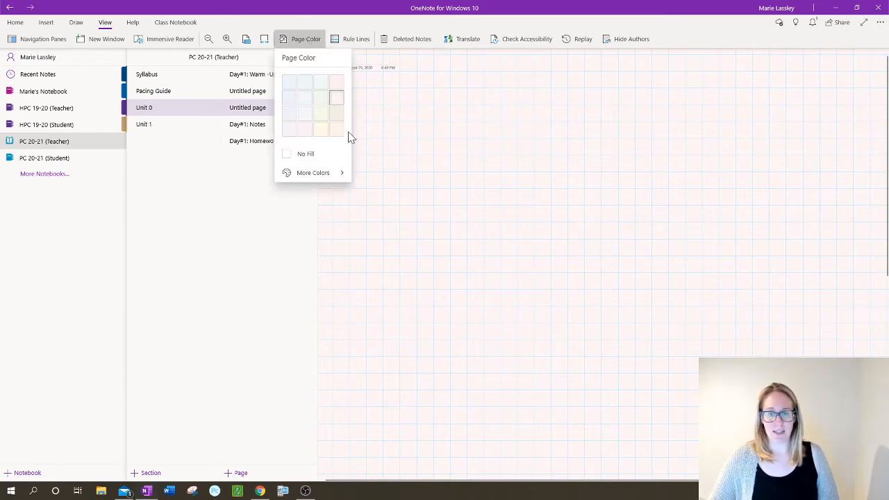
click(322, 132)
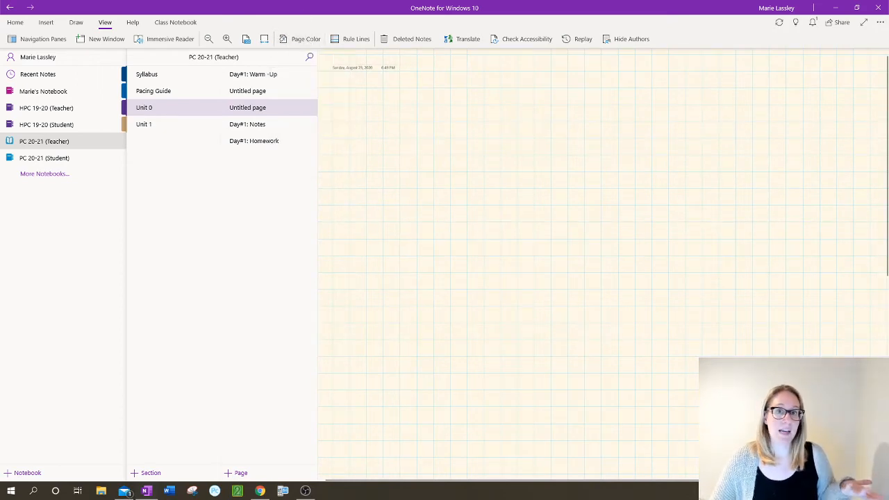
click(303, 42)
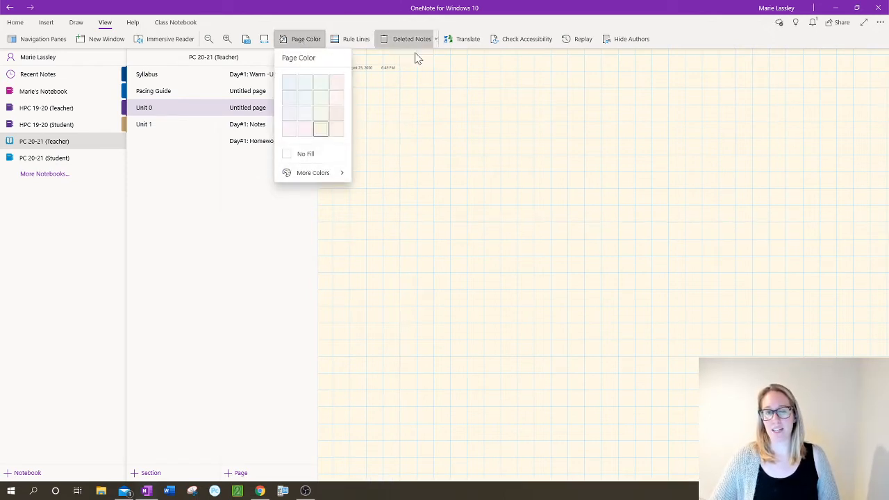
click(273, 238)
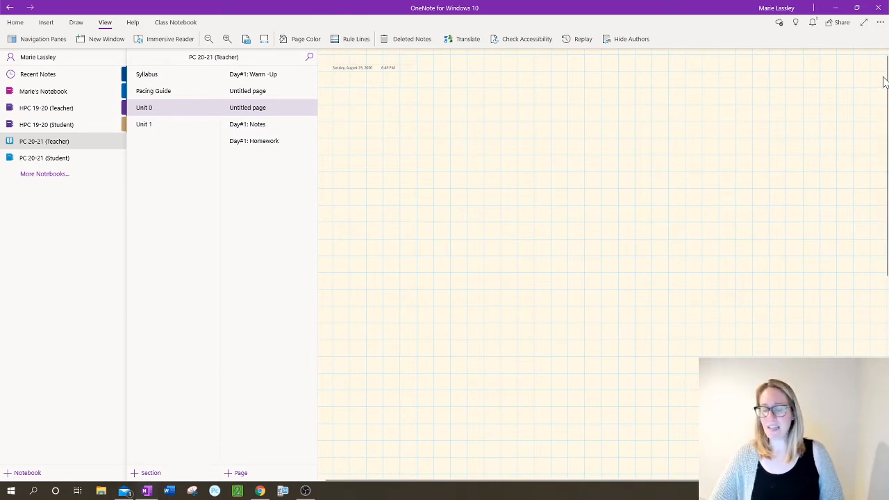
Step: Open the application options and examine the default font and new-page settings
click(22, 24)
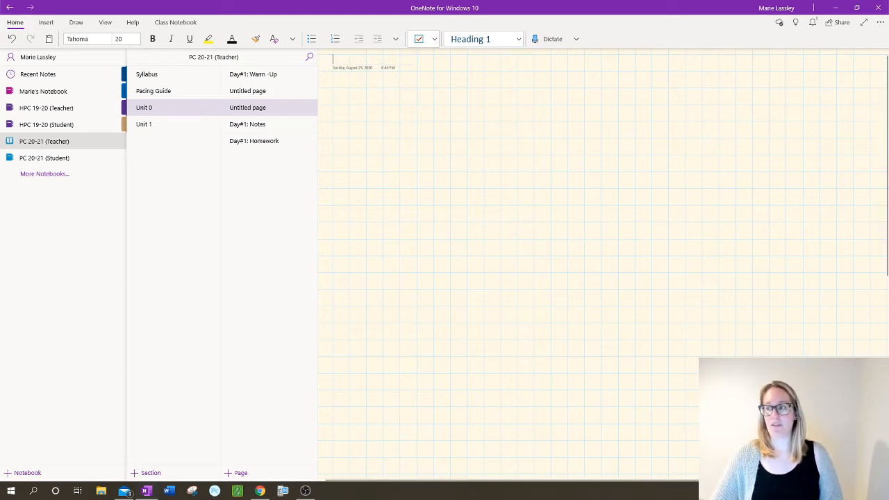
click(880, 23)
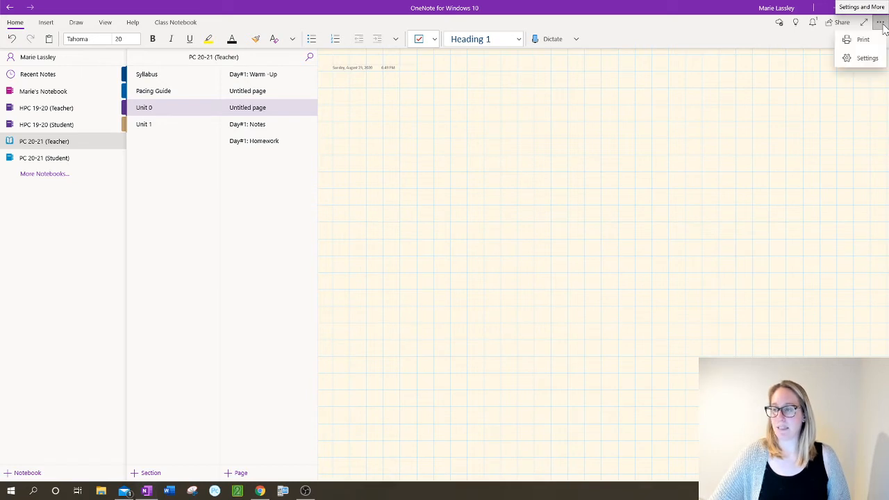
click(862, 66)
click(759, 47)
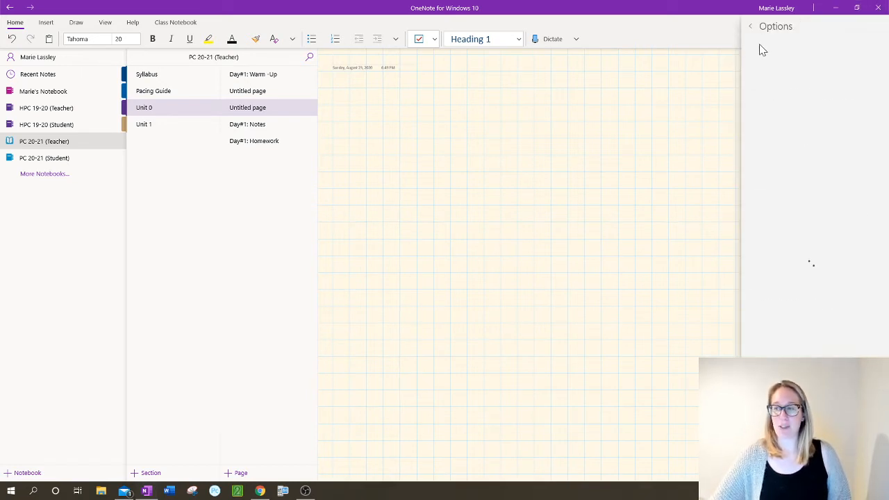
scroll(804, 262, down, 5)
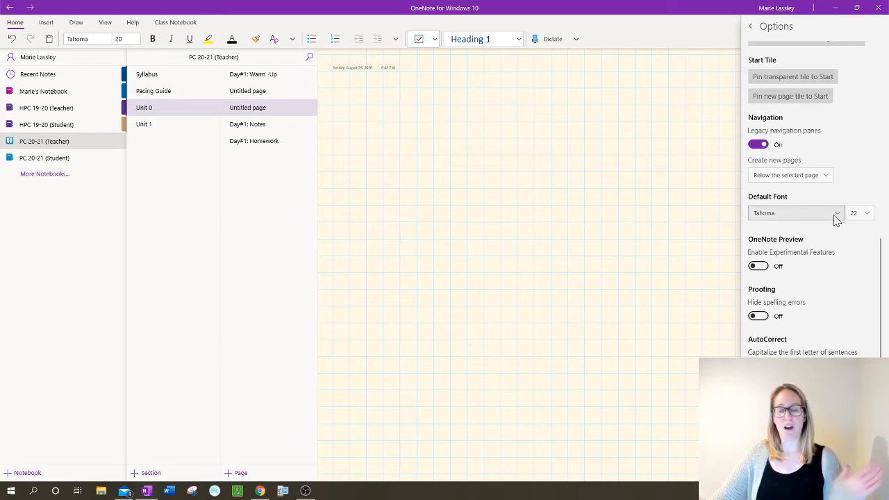
click(583, 228)
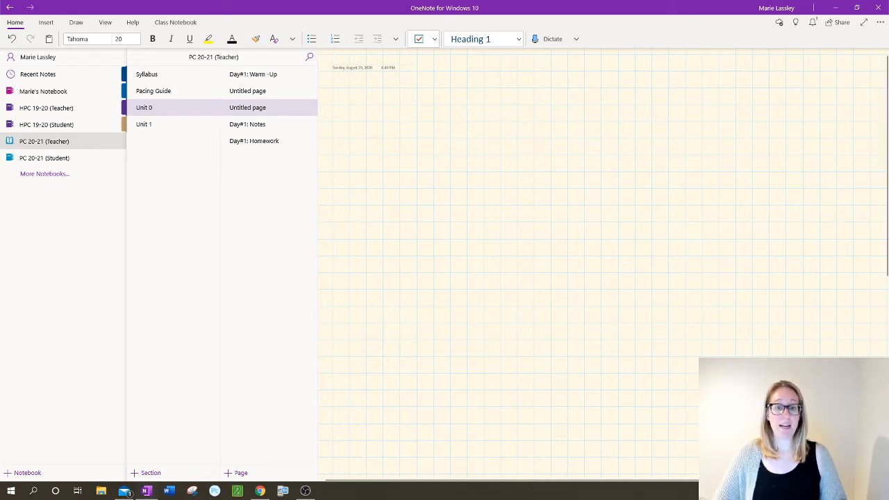
Step: Delete the two untitled grid pages from the Unit 0 section
right_click(250, 93)
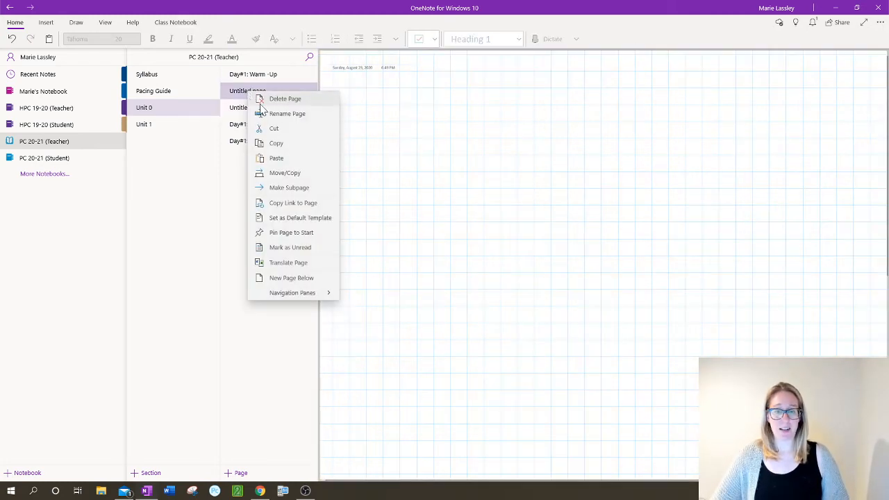
click(267, 101)
right_click(257, 94)
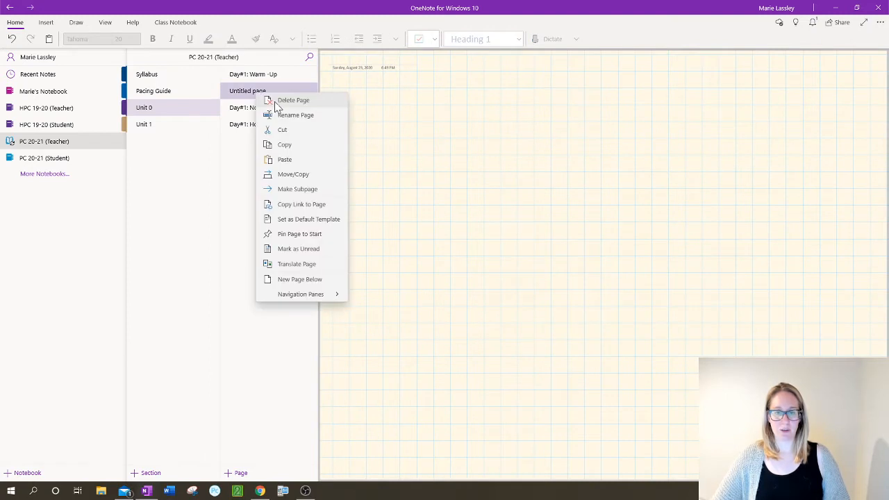
click(277, 108)
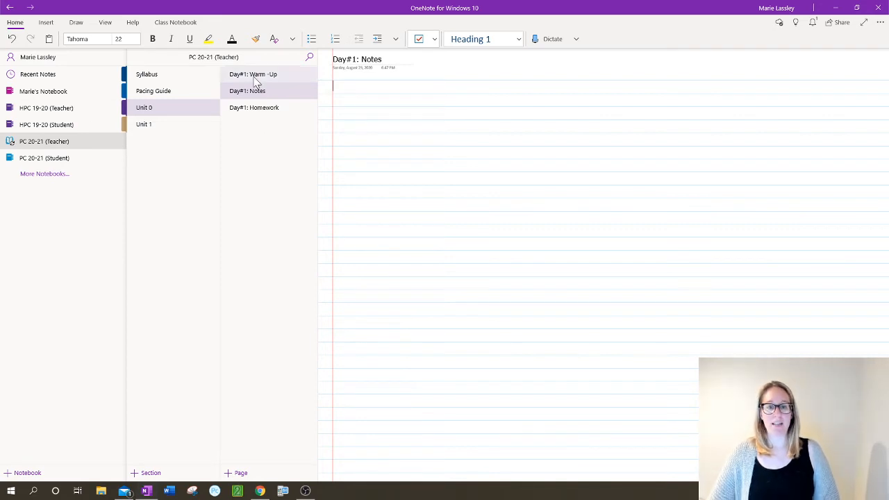
Step: Copy the Unit 0 section from PC 20-21 (Teacher) into the PC 20-21 (Student) notebook and open the copied section
click(146, 78)
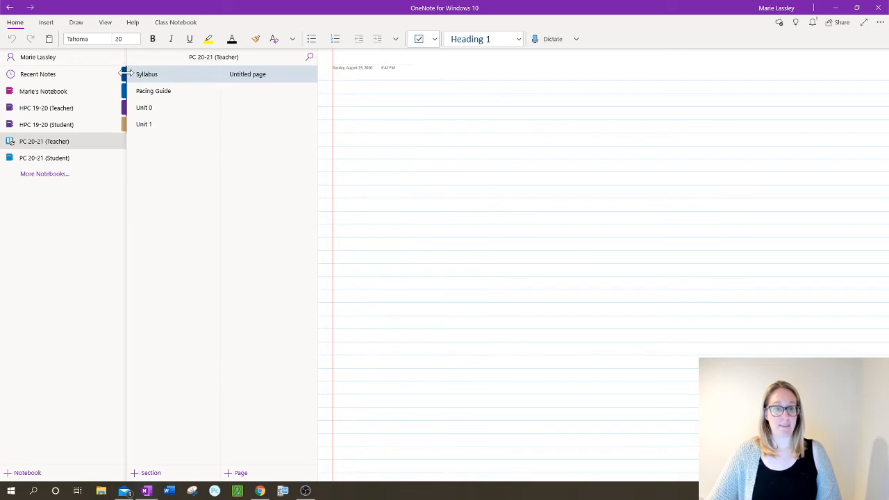
click(156, 116)
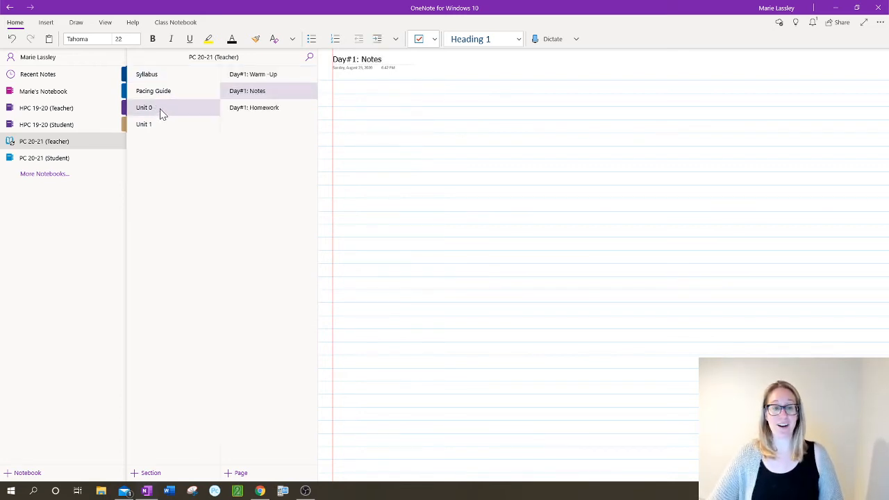
right_click(161, 114)
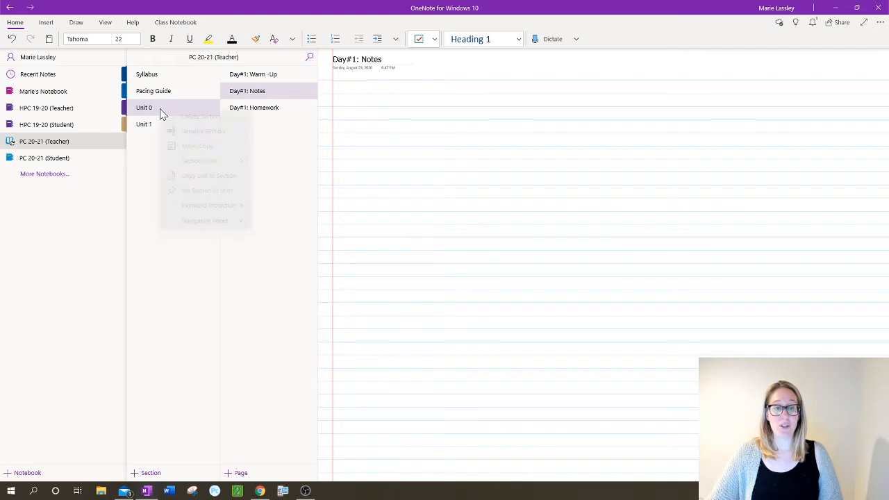
click(200, 146)
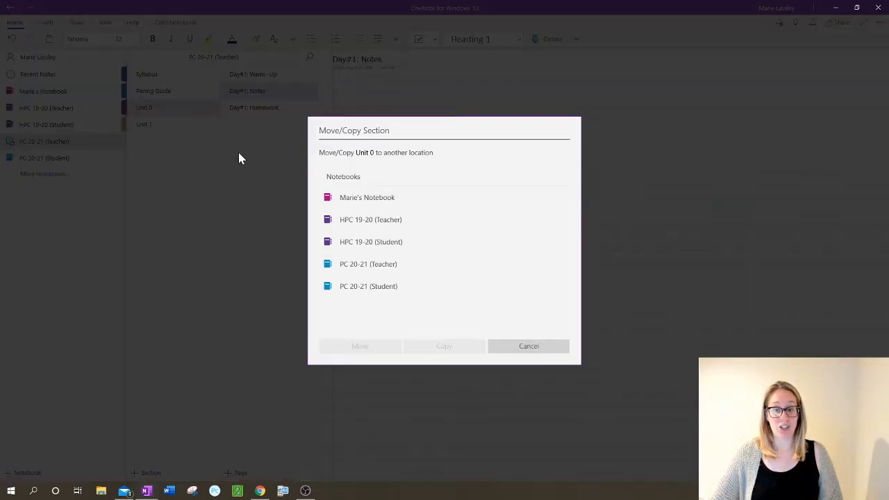
click(355, 289)
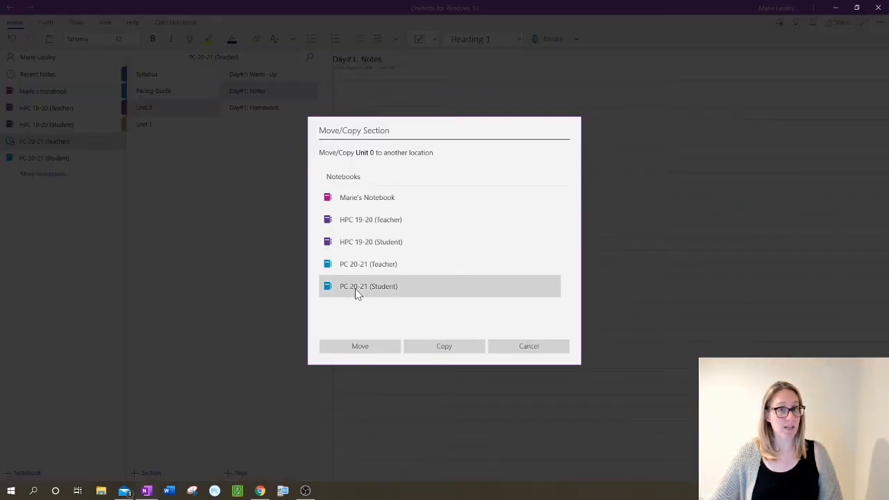
click(464, 354)
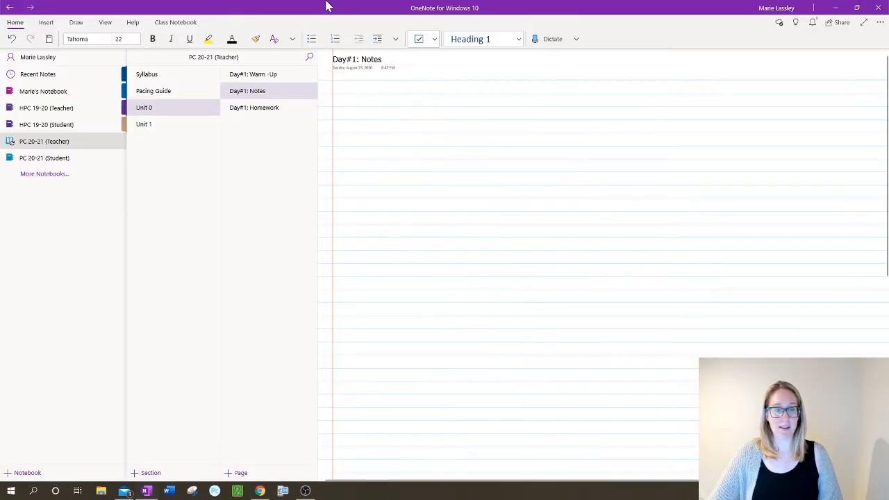
click(51, 162)
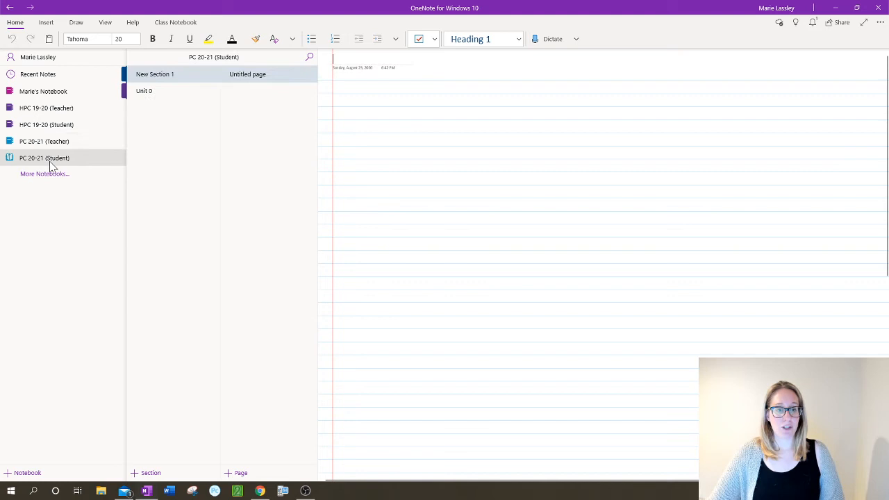
click(155, 97)
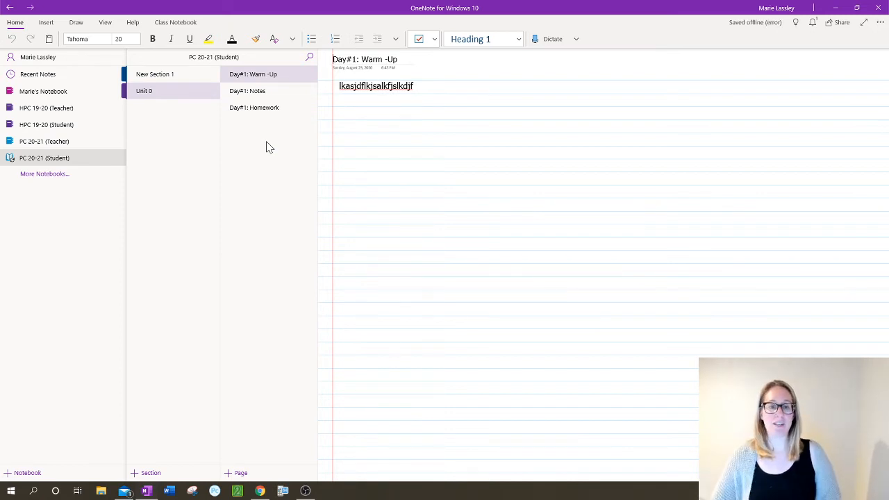
Step: Title the untitled page in the Syllabus section of the PC 20-21 (Teacher) notebook "fgadfgad"
click(43, 142)
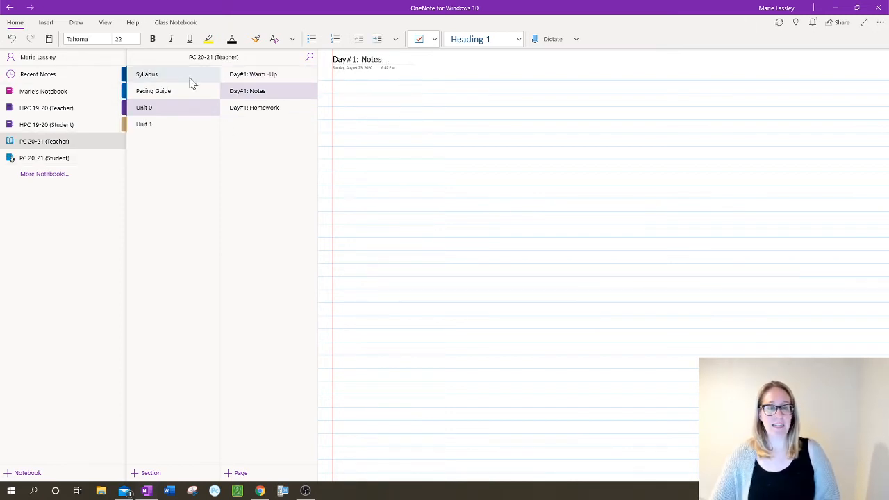
click(152, 82)
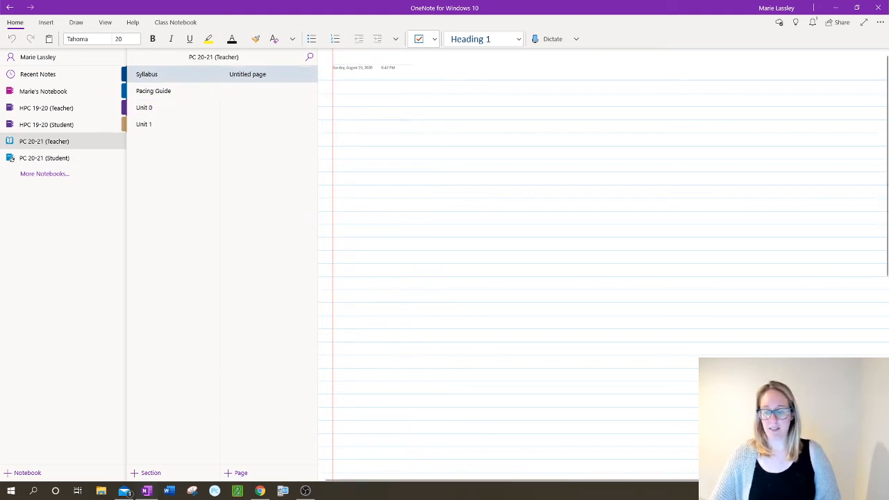
text(fgadfgad)
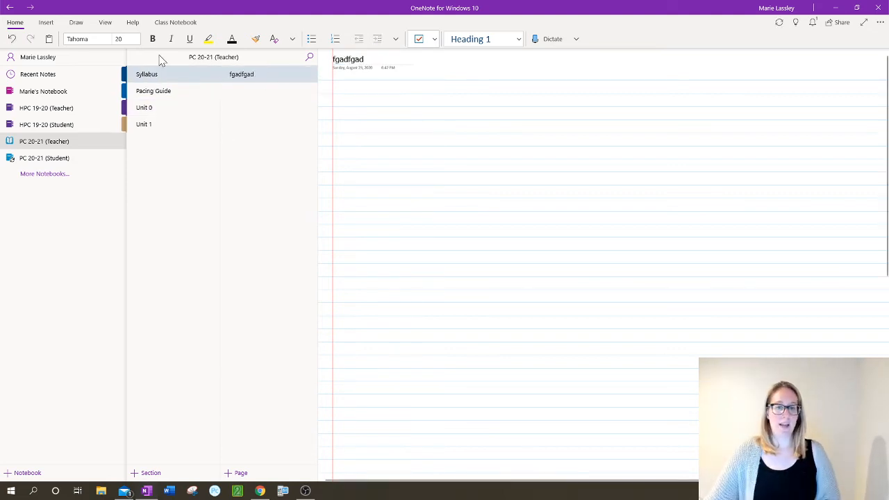
Step: Copy the fgadfgad page into New Section 1 of the PC 20-21 (Student) notebook and open the copy there
right_click(272, 81)
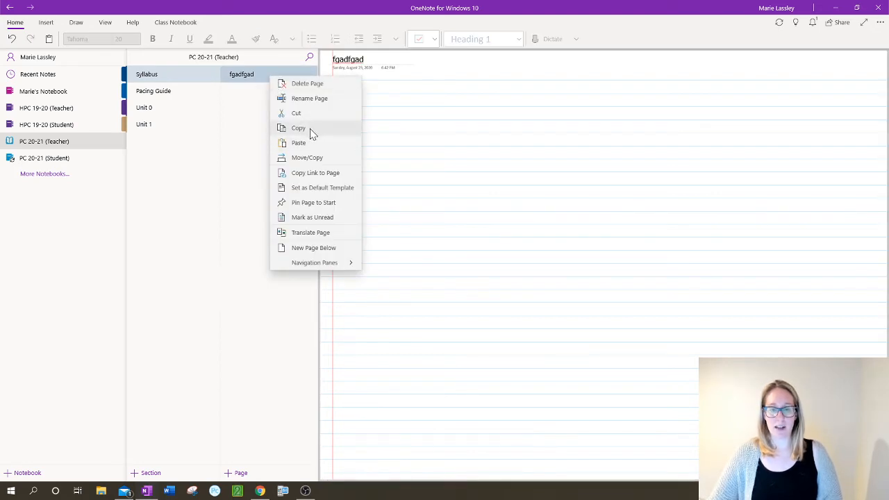
click(316, 159)
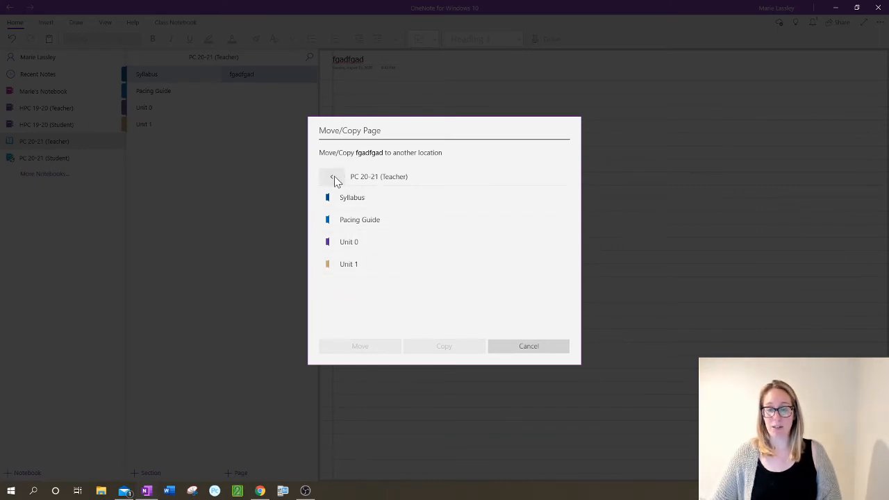
click(333, 180)
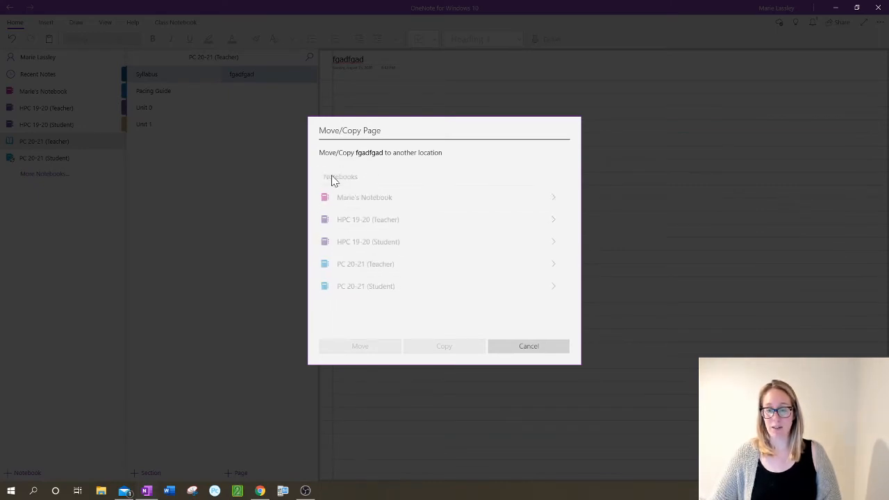
click(364, 293)
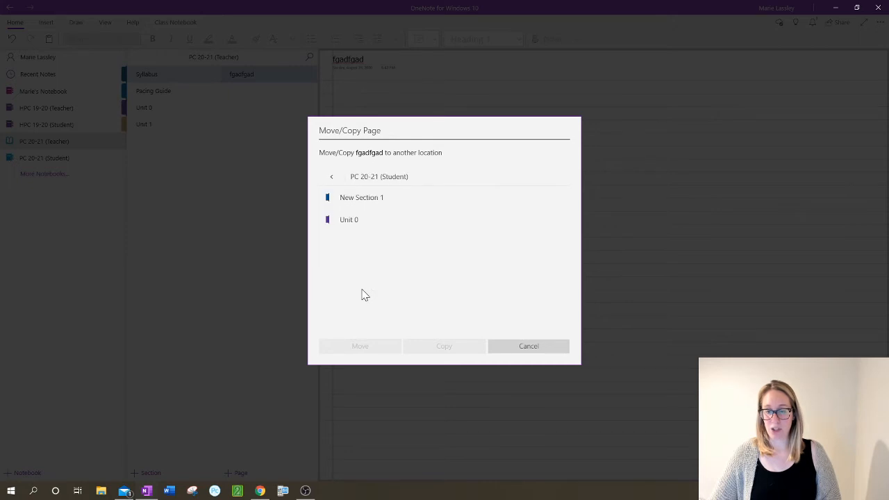
click(356, 200)
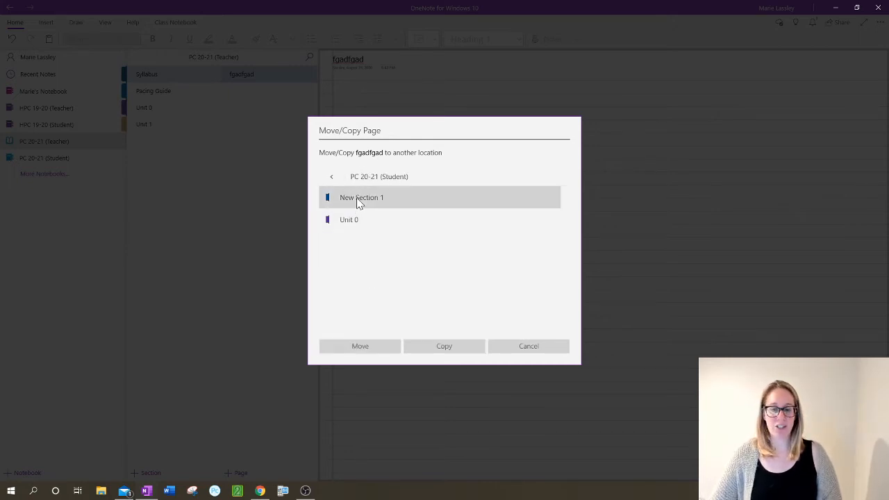
click(445, 346)
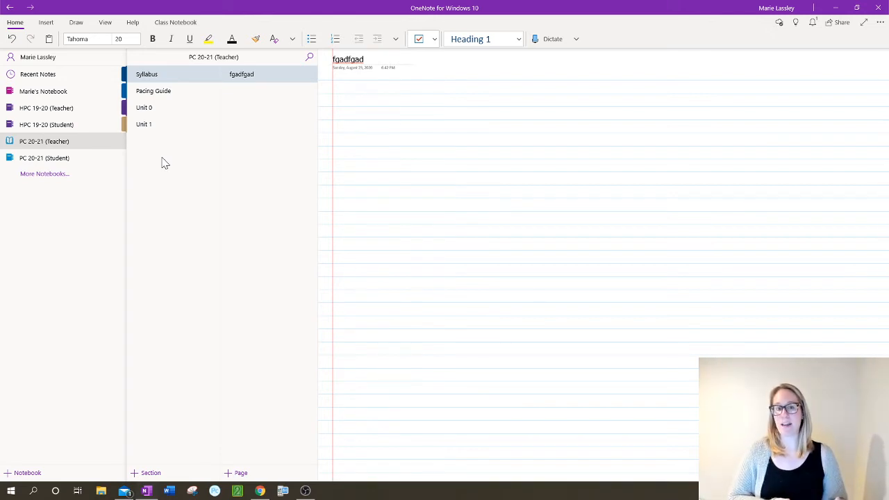
click(59, 158)
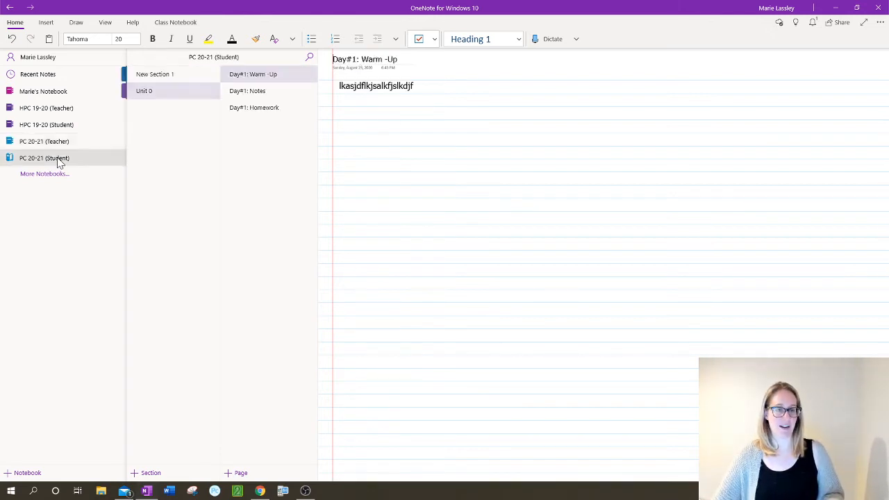
click(149, 76)
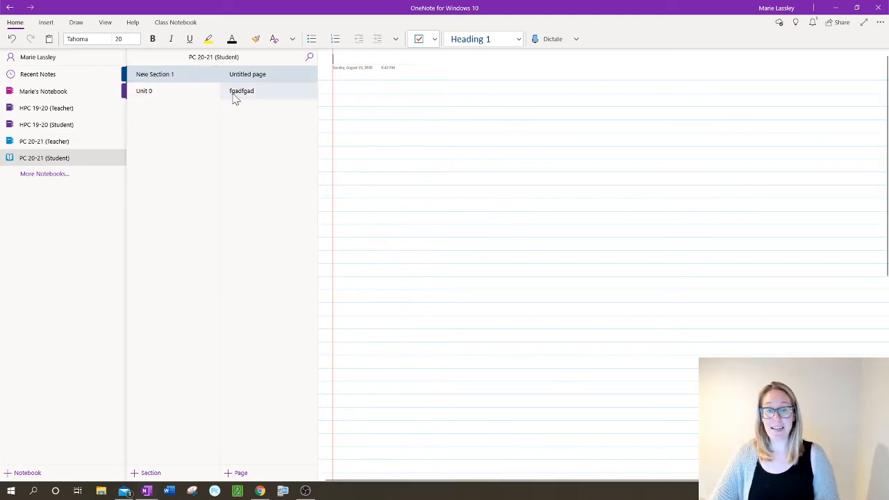
click(235, 93)
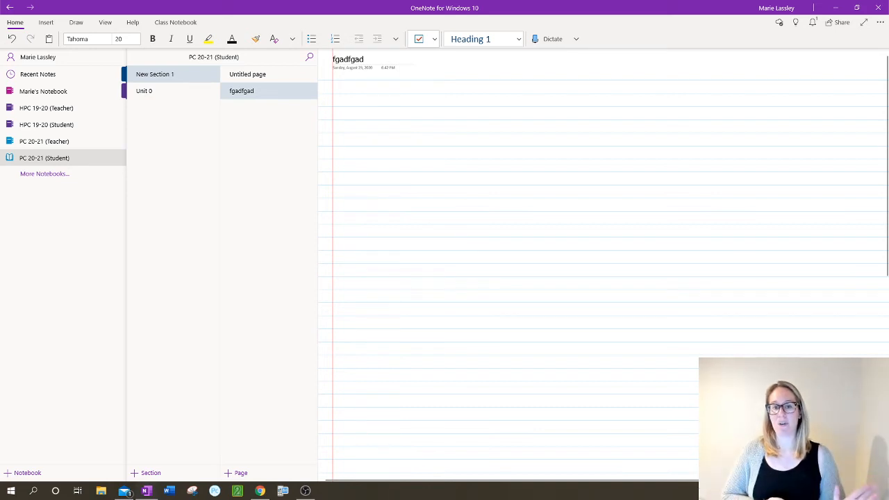
Step: Select the Day#1: Notes and Day#1: Homework pages together in Unit 0 of the PC 20-21 (Teacher) notebook
click(138, 95)
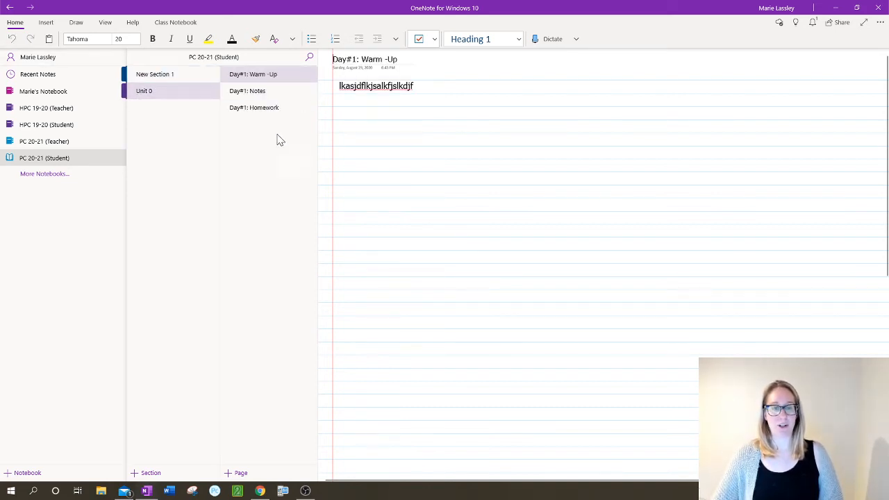
click(31, 144)
click(147, 109)
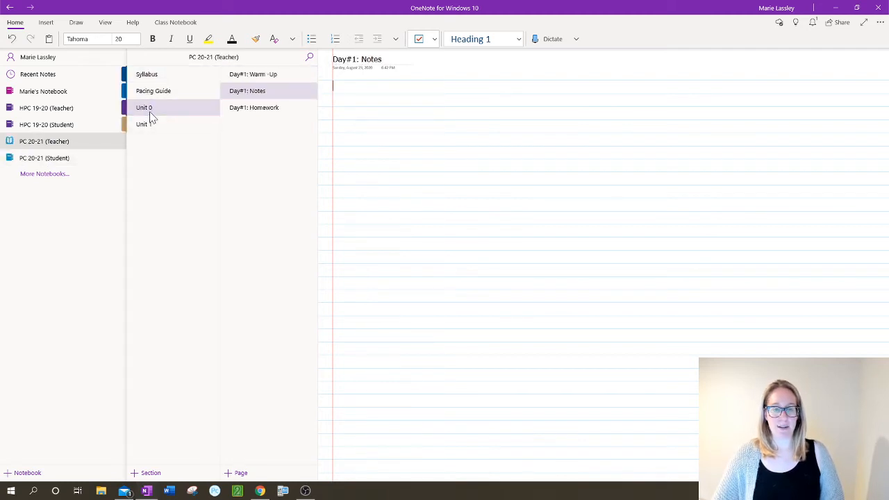
click(272, 114)
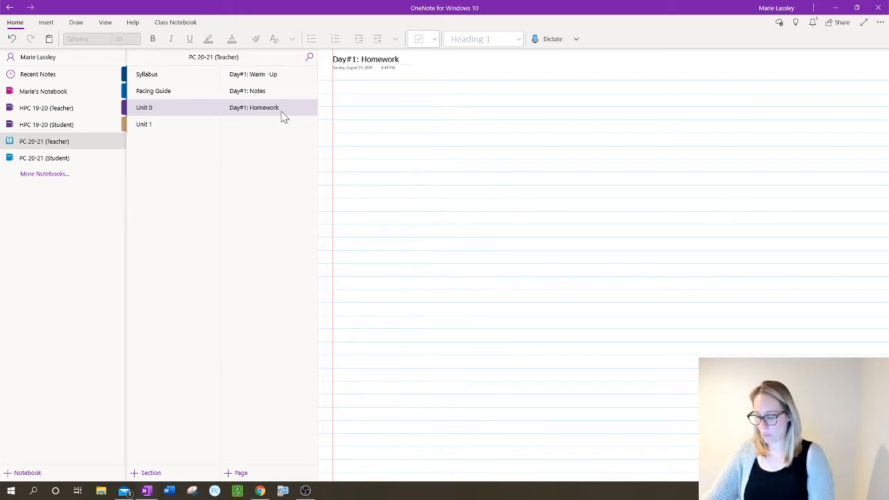
shift+click(274, 99)
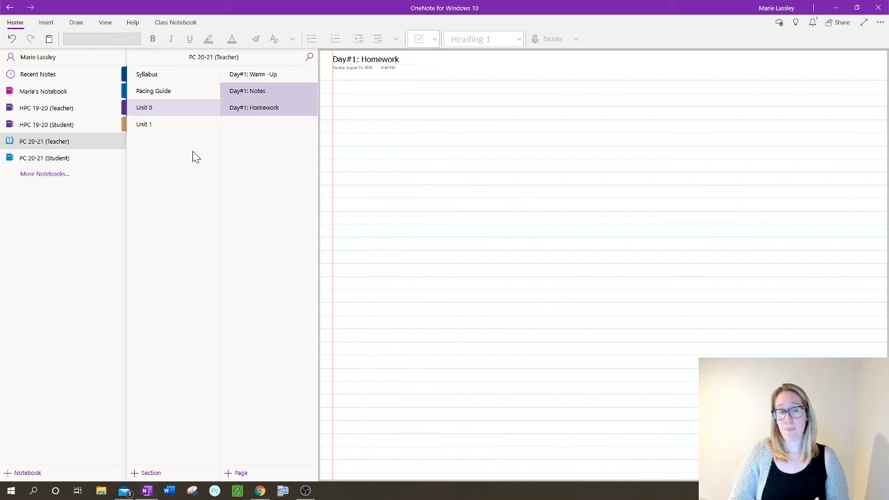
Step: Insert the Pre-Calculus (2017-2018) Word document as a printout on the fgadfgad page of the teacher notebook's Syllabus section
click(174, 80)
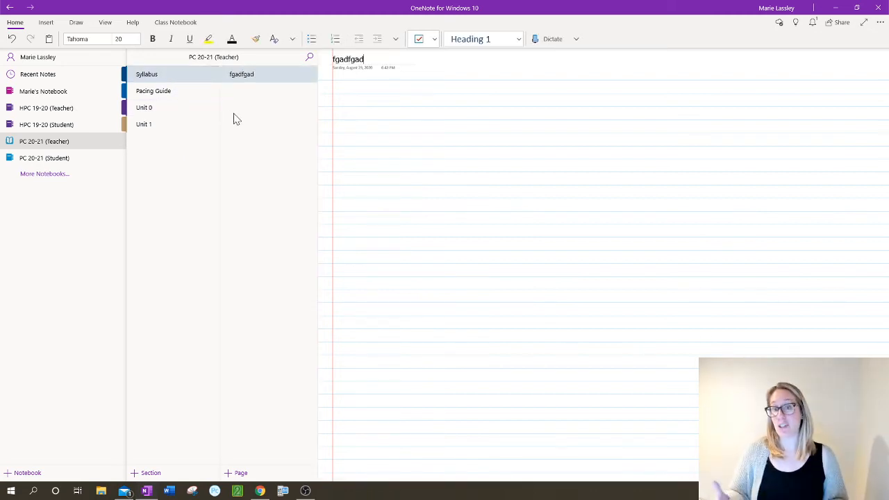
click(41, 23)
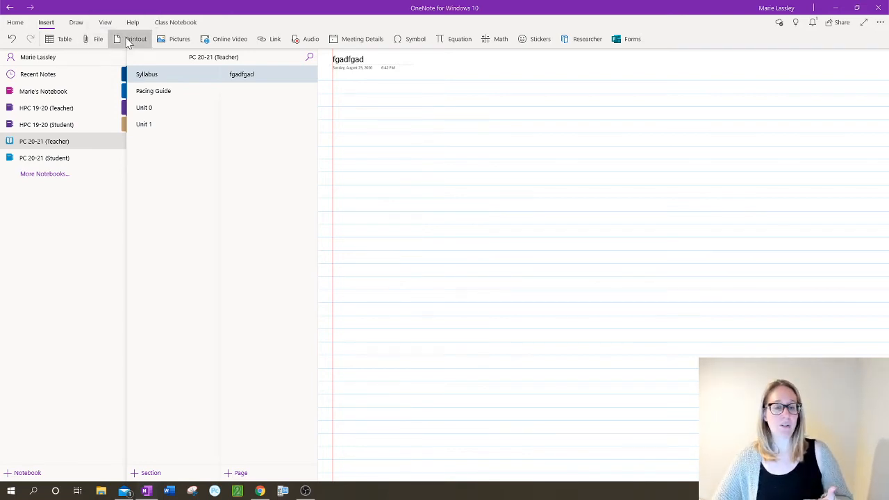
click(128, 40)
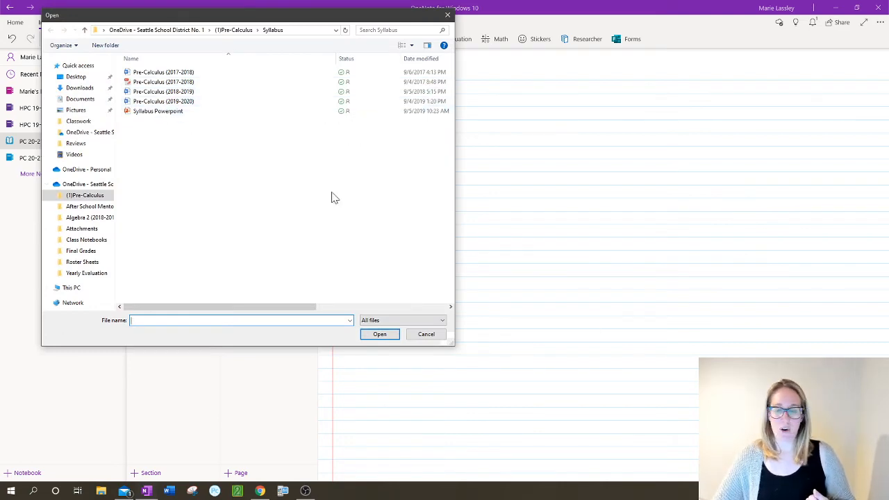
drag(218, 16, 313, 69)
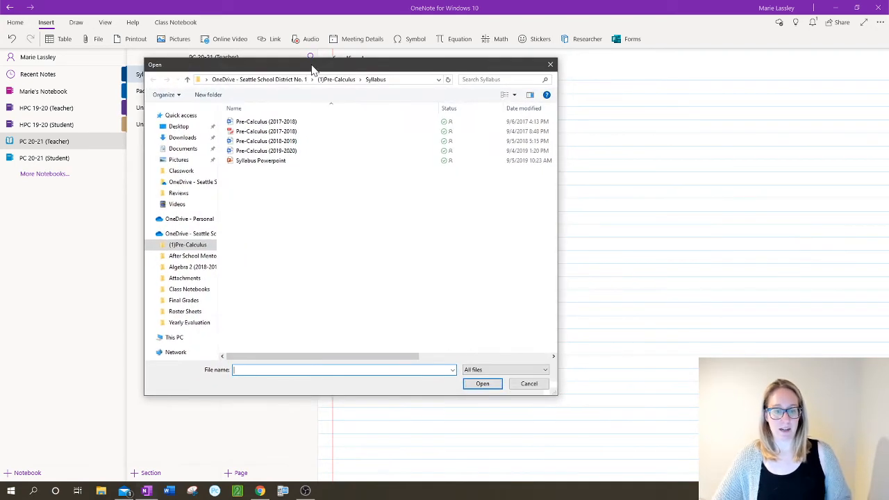
click(262, 122)
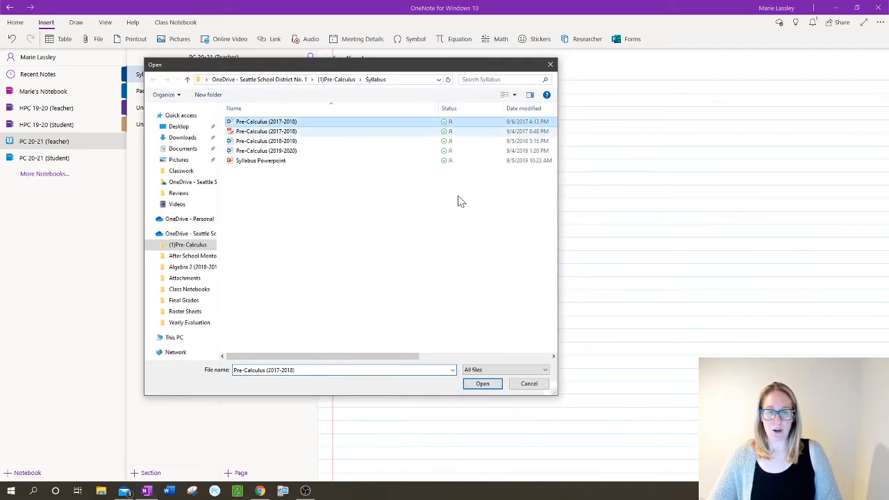
click(481, 384)
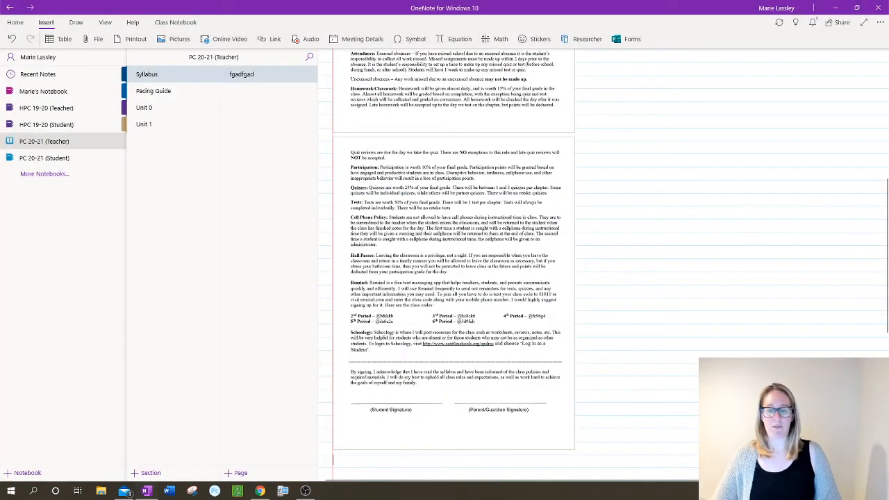
scroll(410, 198, up, 5)
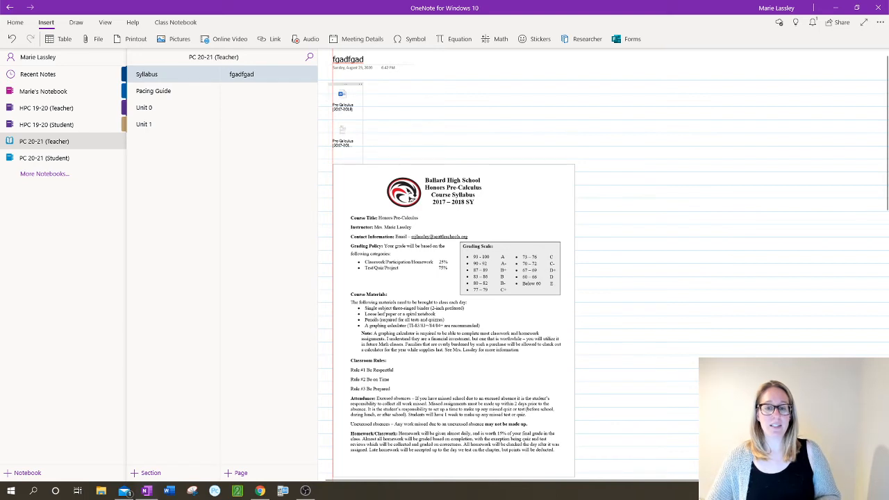
Step: Delete the attached file icons above the syllabus printout and look through the printout's pages
click(340, 85)
key(Delete)
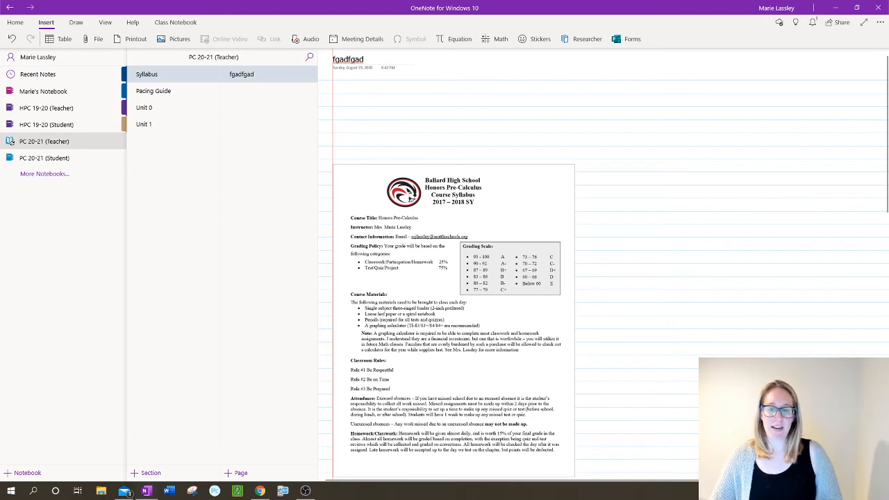
click(382, 268)
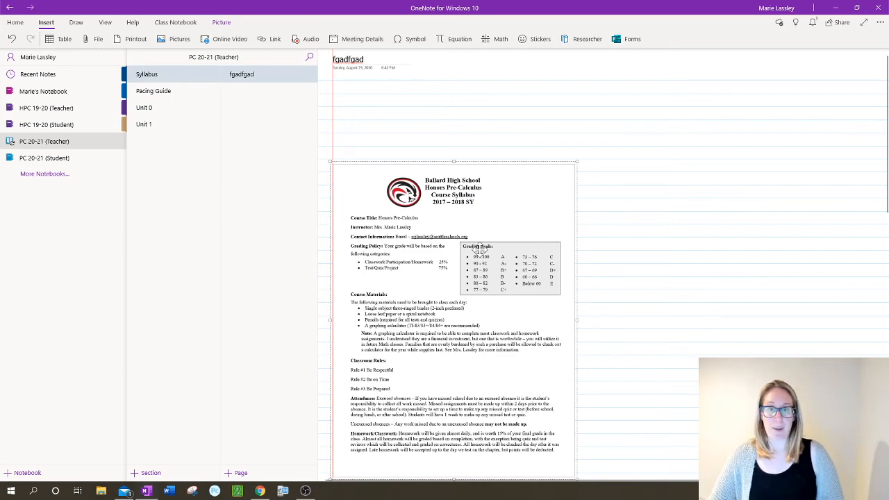
scroll(480, 253, down, 1)
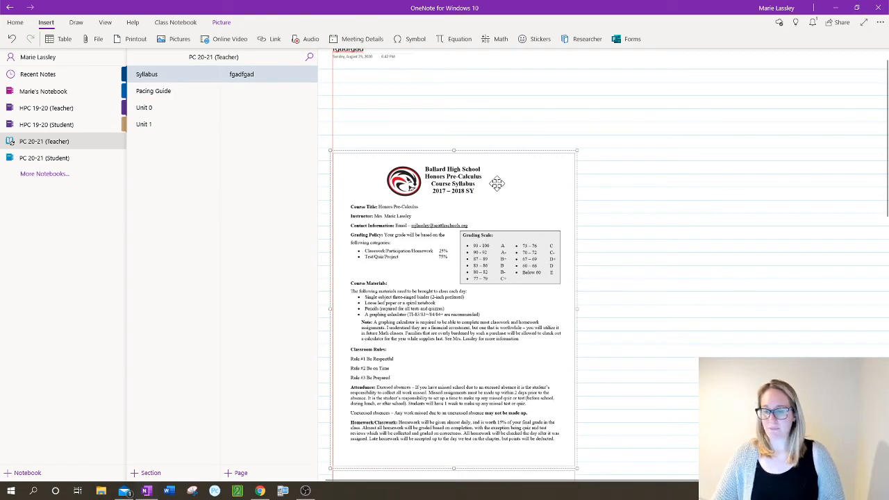
mouse_move(445, 295)
mouse_down()
mouse_move(513, 217)
mouse_move(455, 222)
mouse_move(415, 210)
mouse_up()
scroll(451, 243, down, 10)
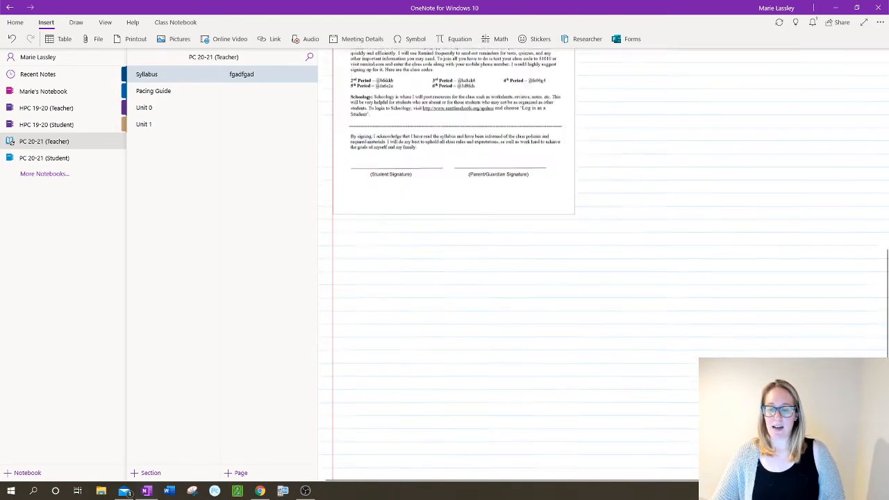
Step: Move the second page of the syllabus printout up so it sits directly beneath and aligned with the first page
scroll(481, 364, up, 6)
click(482, 365)
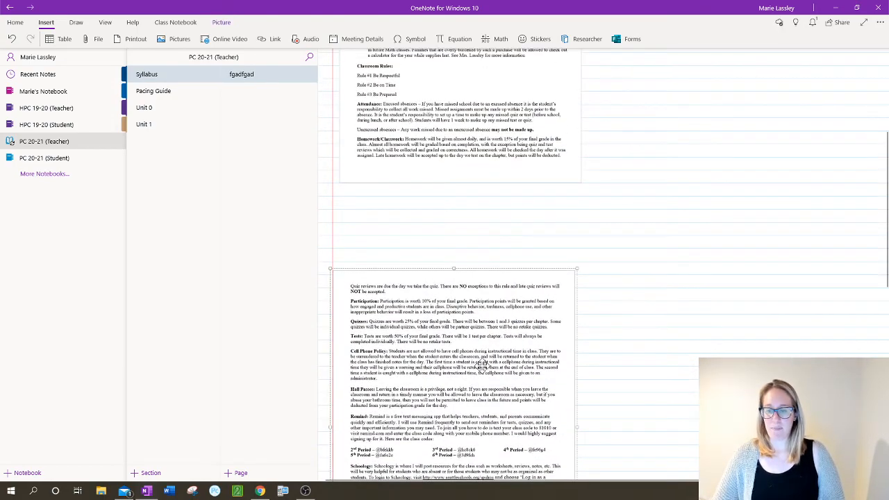
drag(482, 365, 488, 286)
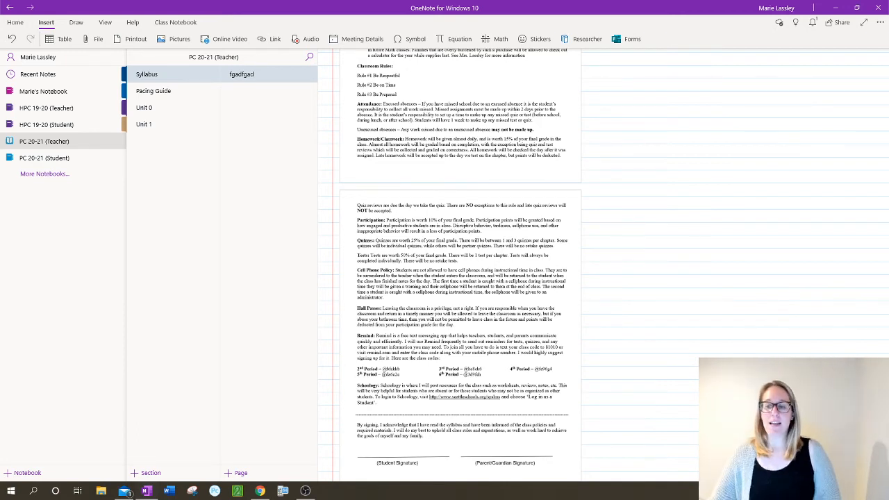
scroll(458, 264, up, 3)
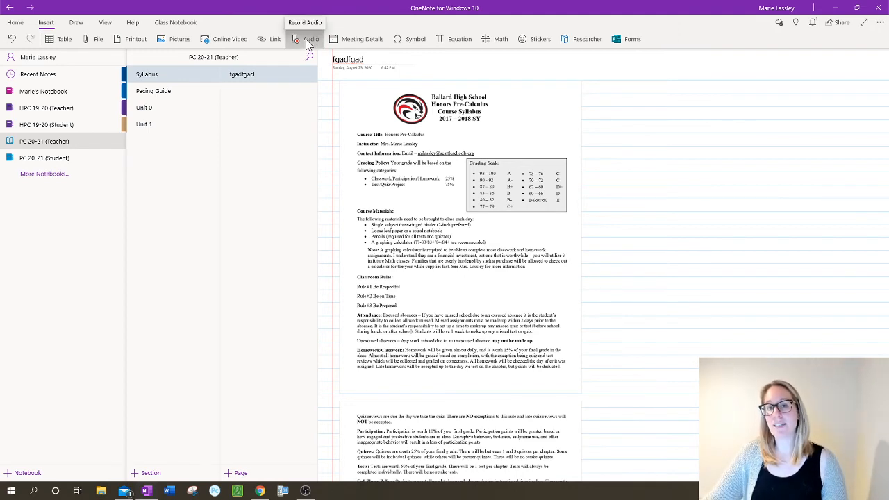
Step: Record an audio note on the syllabus page, stop the recording, and place its icon beside the course title on the printout
click(305, 39)
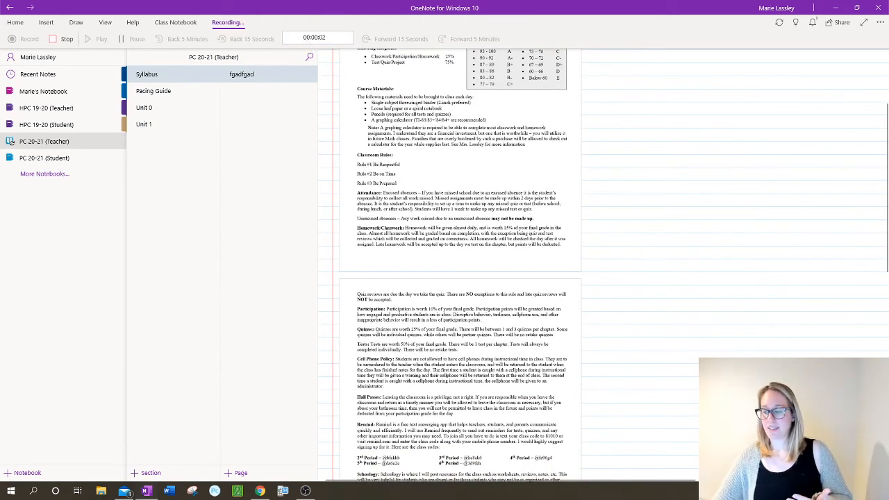
drag(736, 438, 623, 91)
scroll(624, 91, up, 3)
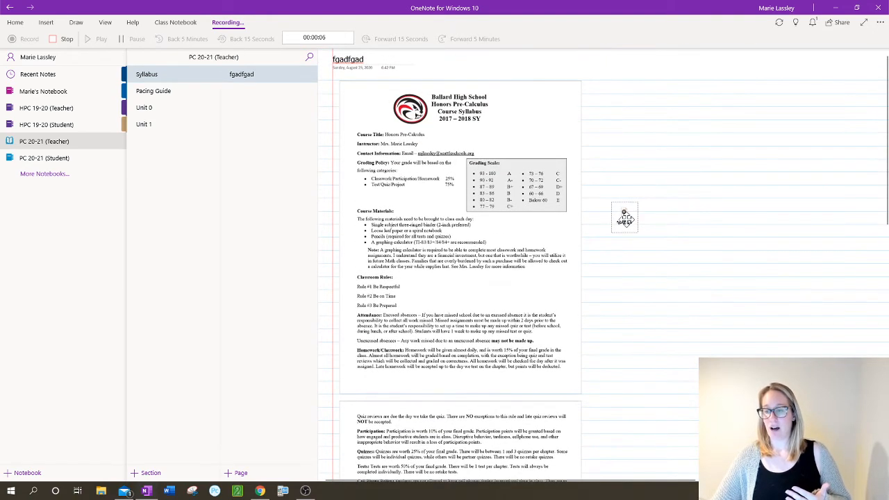
drag(625, 212, 604, 103)
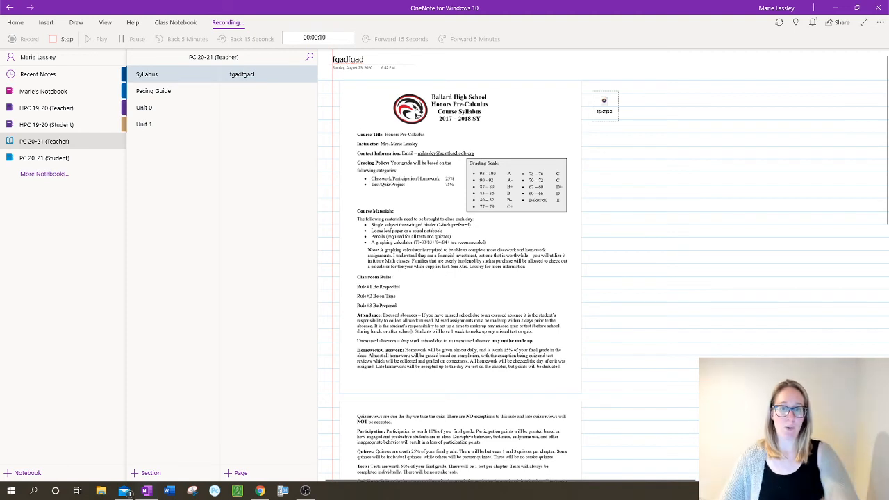
click(62, 39)
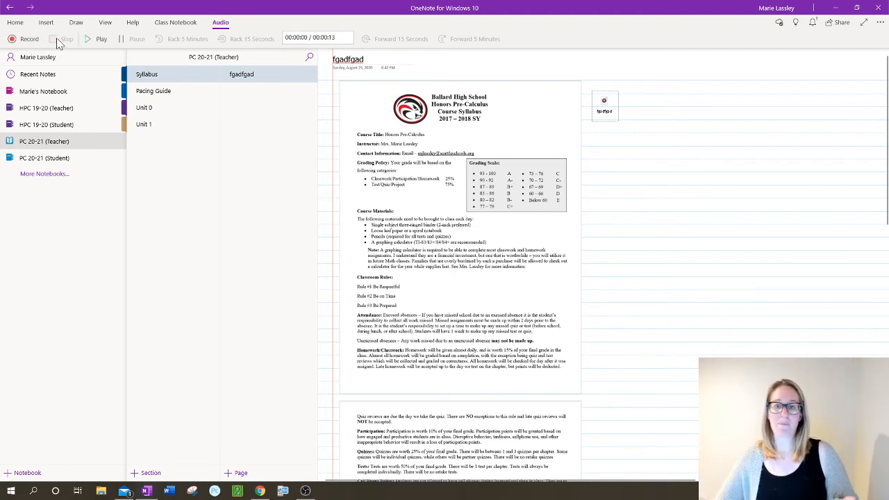
drag(608, 106, 517, 109)
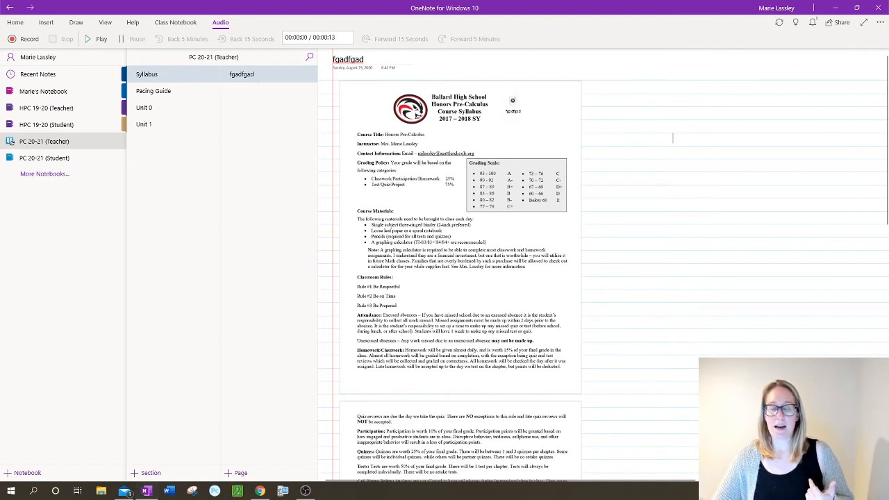
drag(513, 107, 506, 107)
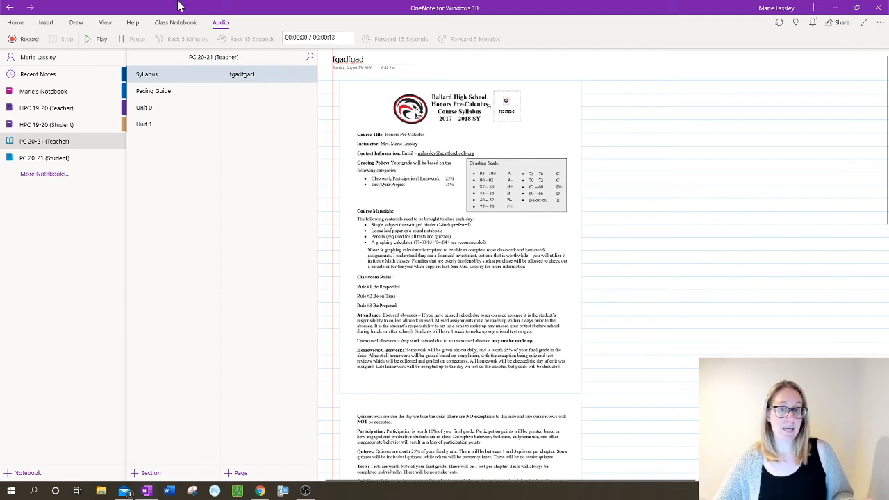
Step: Record a second audio note, placing its icon near the Classroom Rules and the first note's icon beside the course title
click(31, 39)
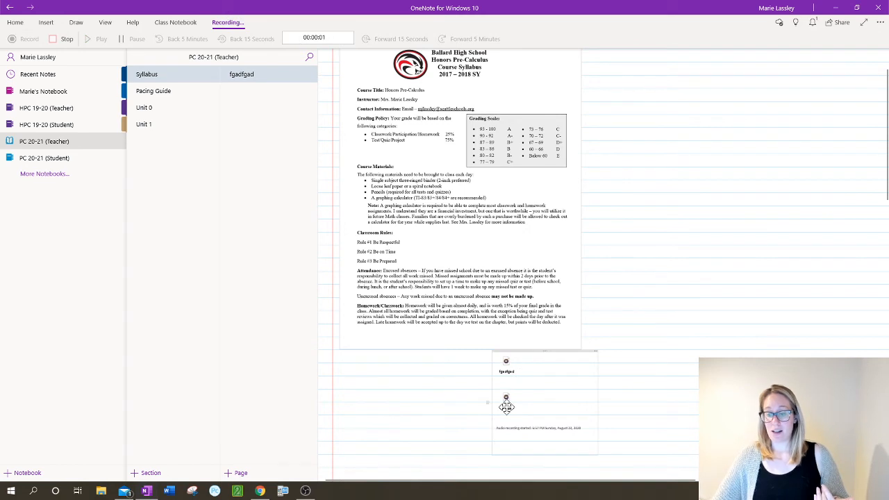
drag(537, 352, 639, 123)
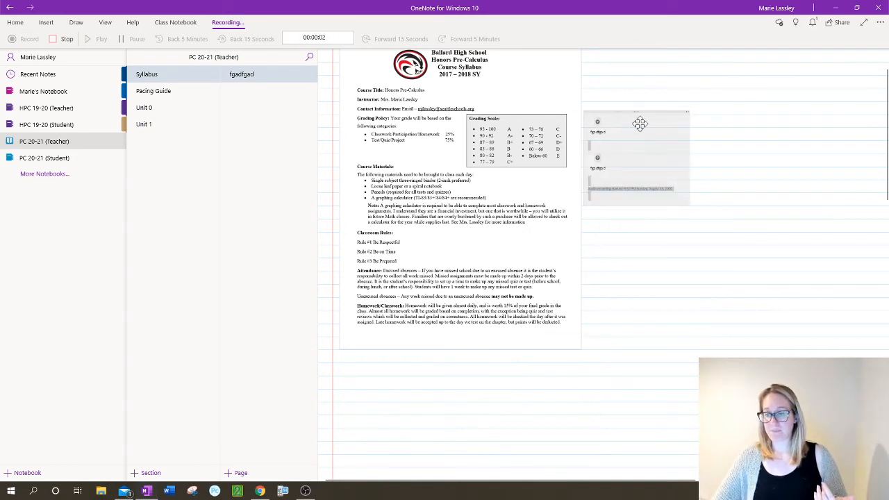
scroll(603, 202, up, 1)
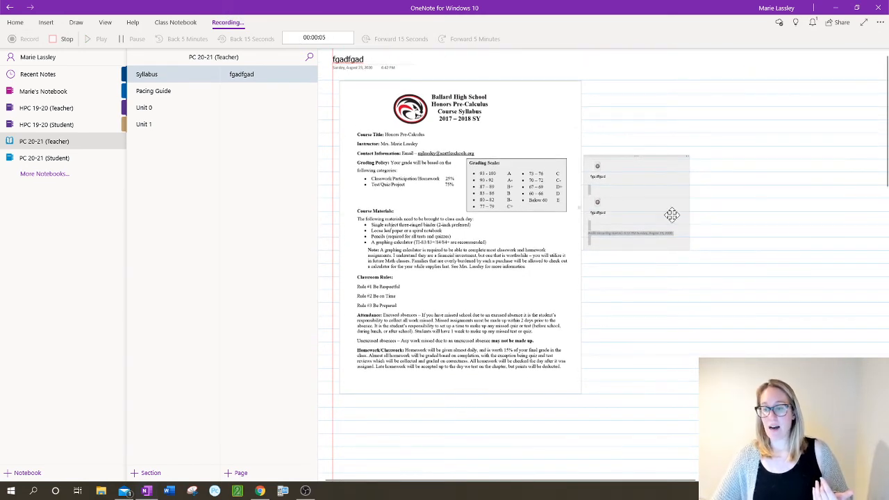
drag(590, 203, 502, 285)
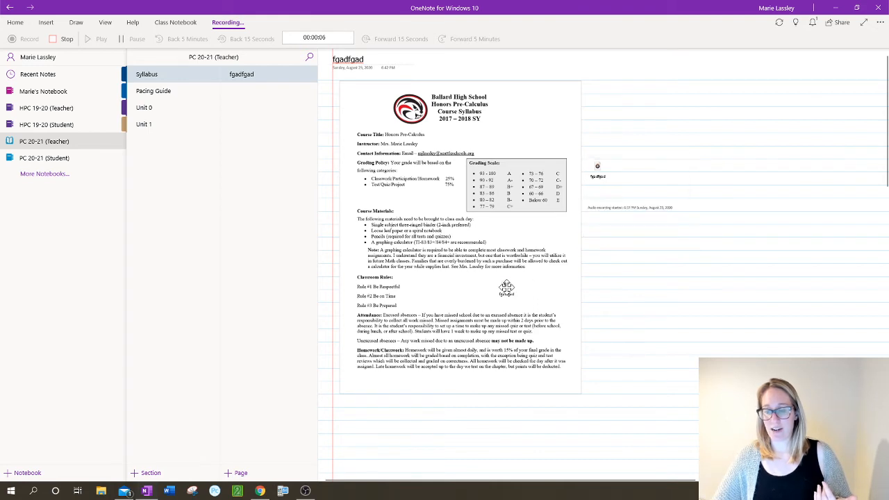
drag(601, 172, 506, 97)
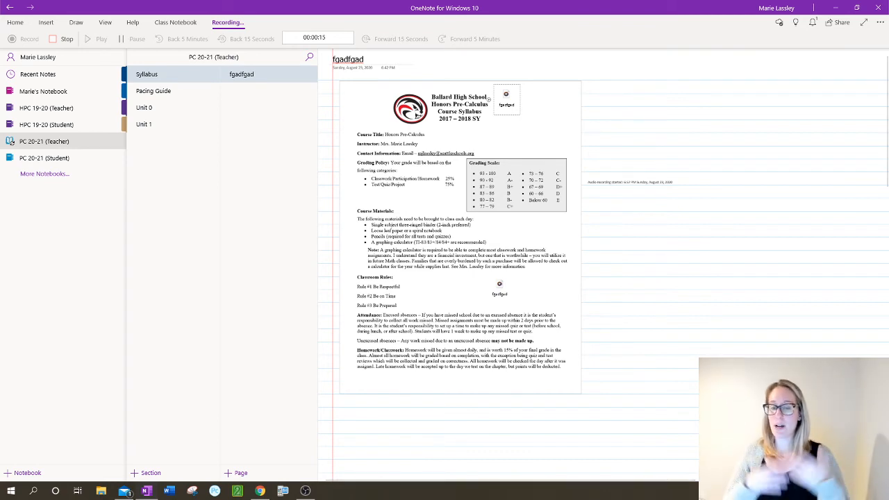
click(66, 40)
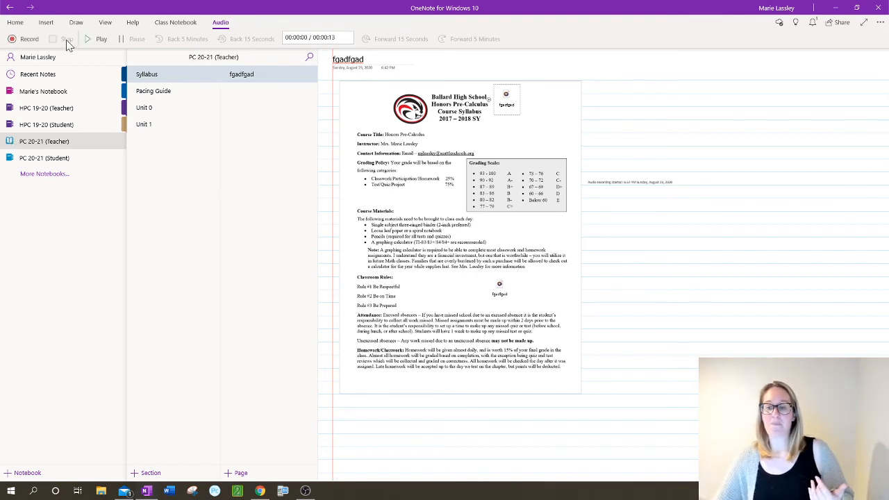
Step: Move the second audio icon right beside the Classroom Rules list and delete the leftover audio recording timestamp text
drag(498, 287, 408, 286)
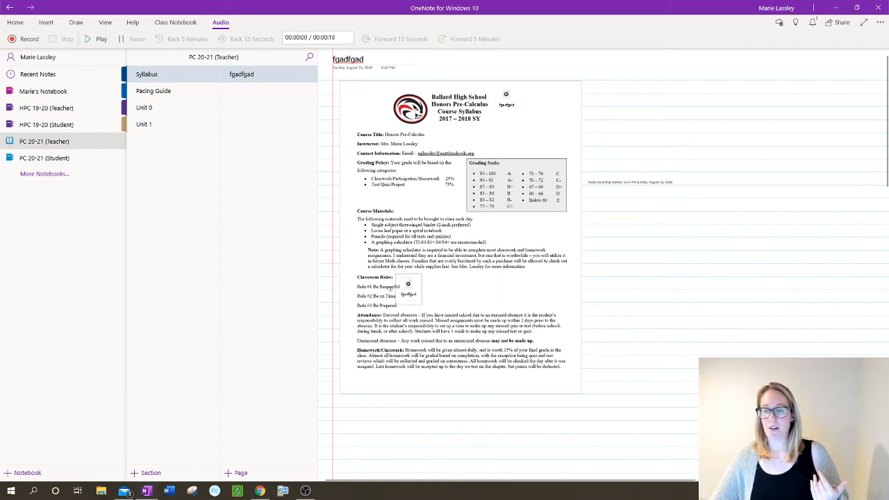
click(640, 156)
key(Delete)
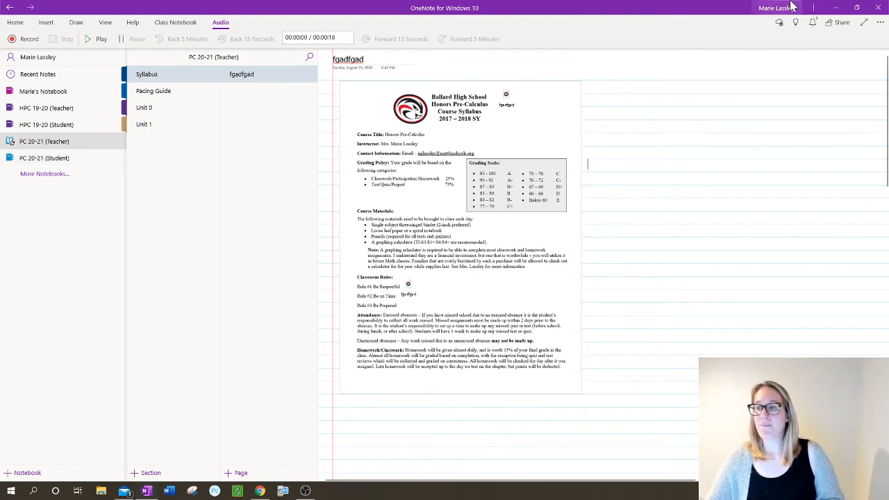
Step: Set the PC 20-21 (Teacher) notebook's sharing link to Anyone with the link, with editing not allowed
click(841, 29)
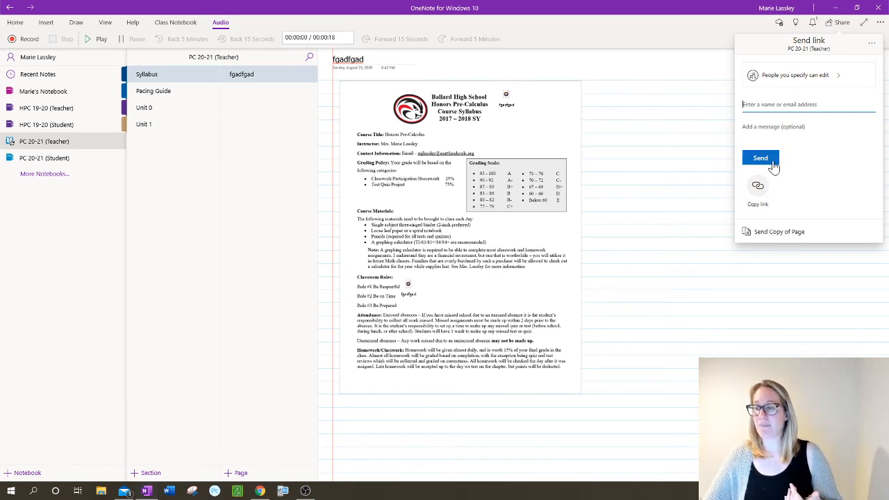
click(787, 78)
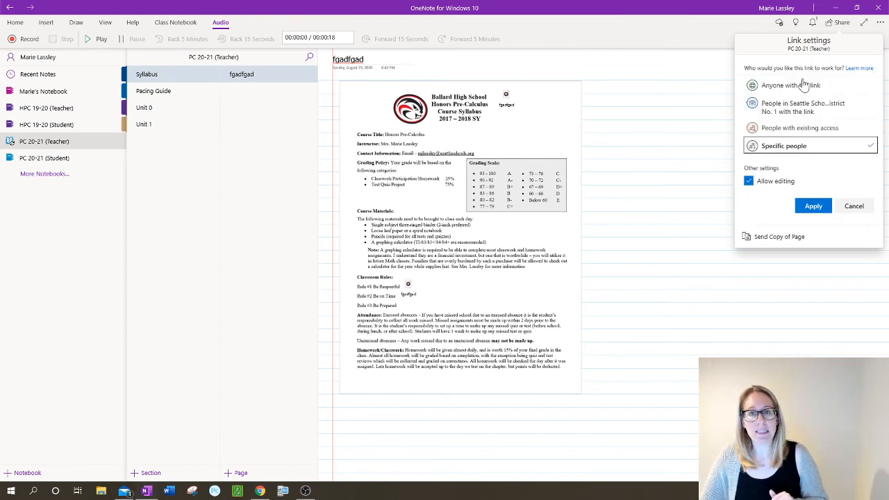
click(804, 84)
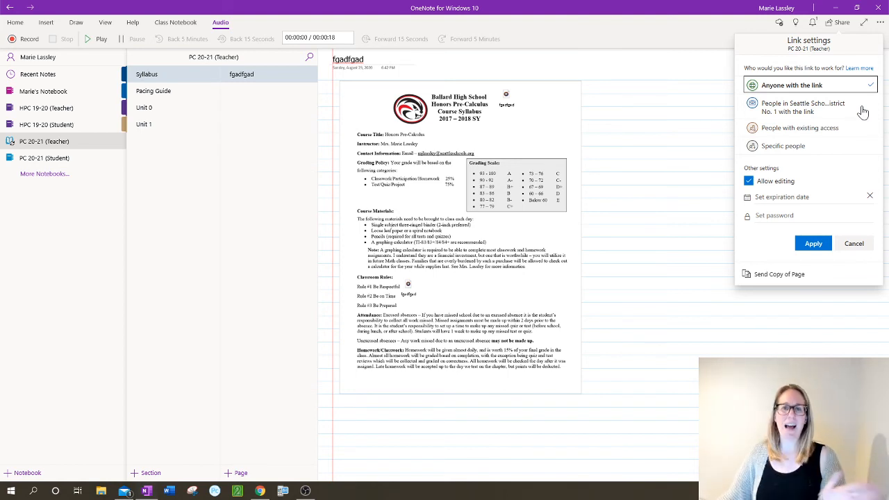
click(748, 182)
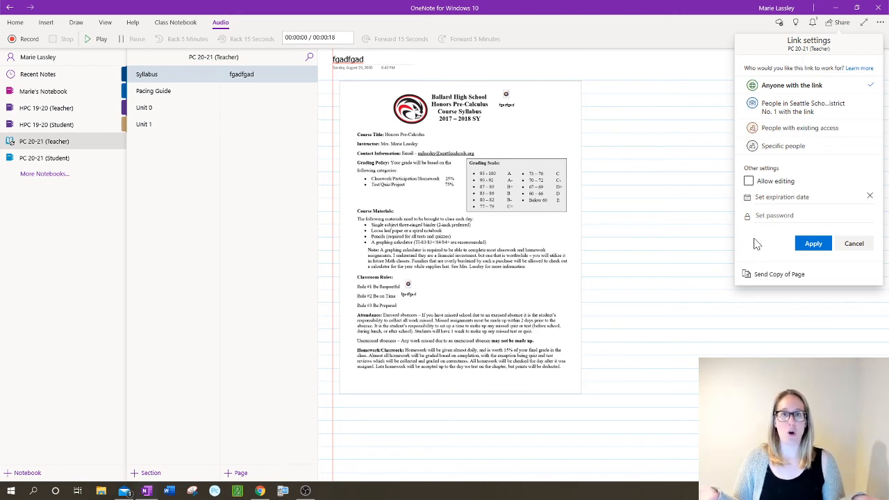
click(815, 249)
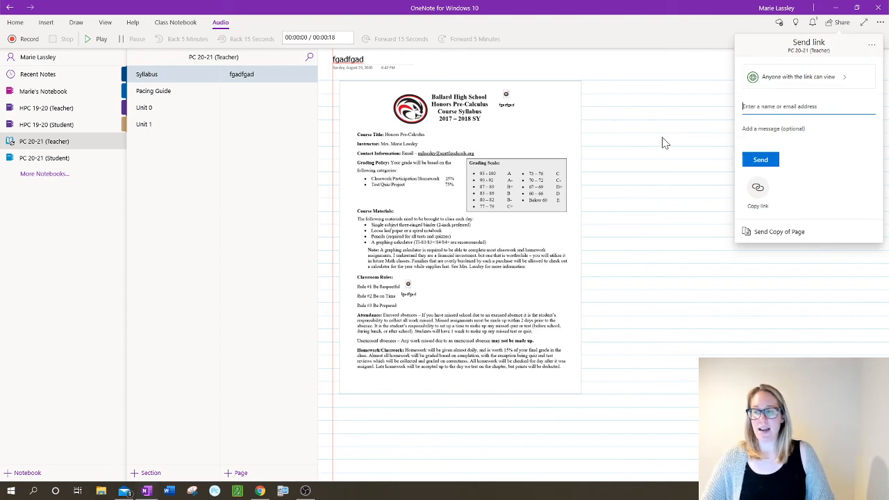
Step: Copy the view-only link to the notebook and switch to the Pre-Calculus course materials in Schoology in Chrome
click(760, 200)
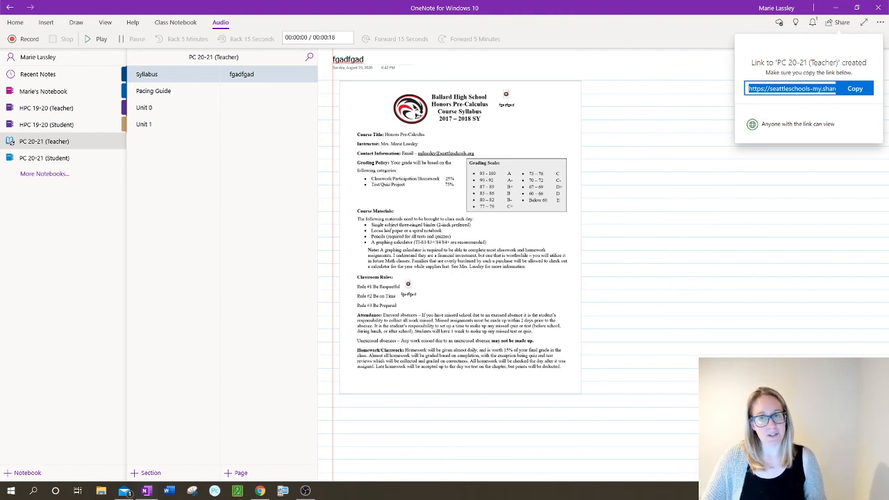
click(854, 89)
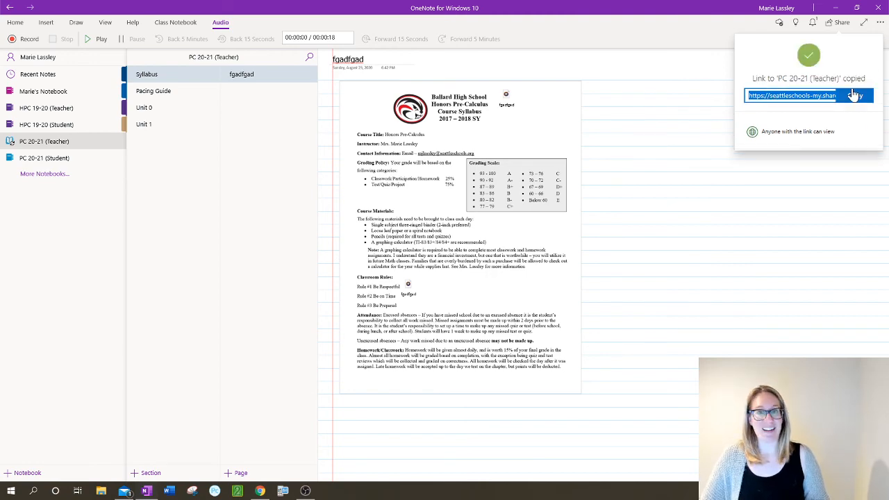
click(259, 491)
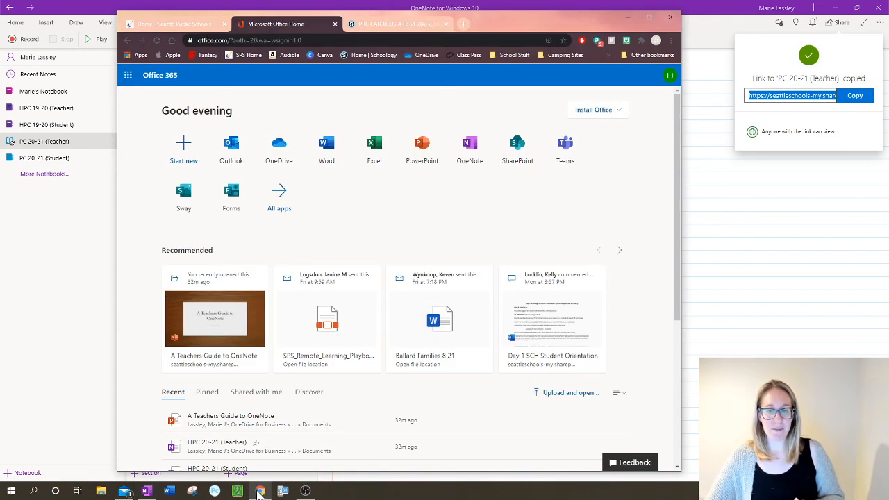
click(388, 25)
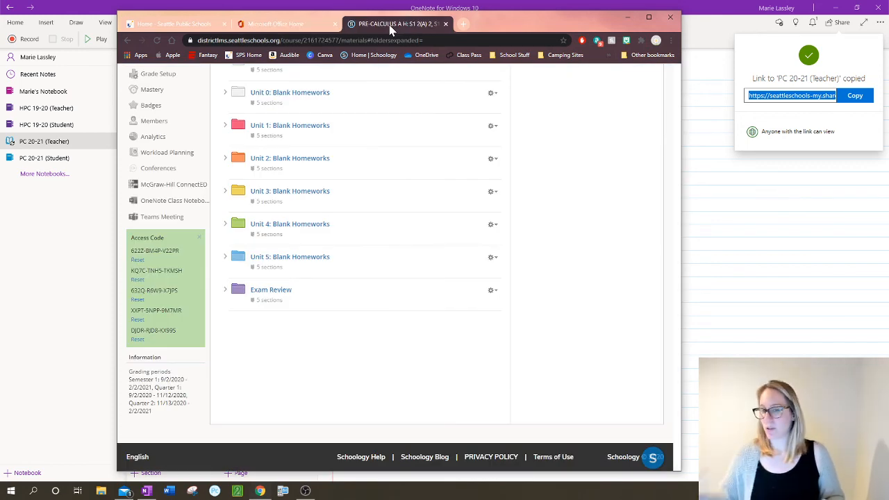
scroll(386, 224, up, 3)
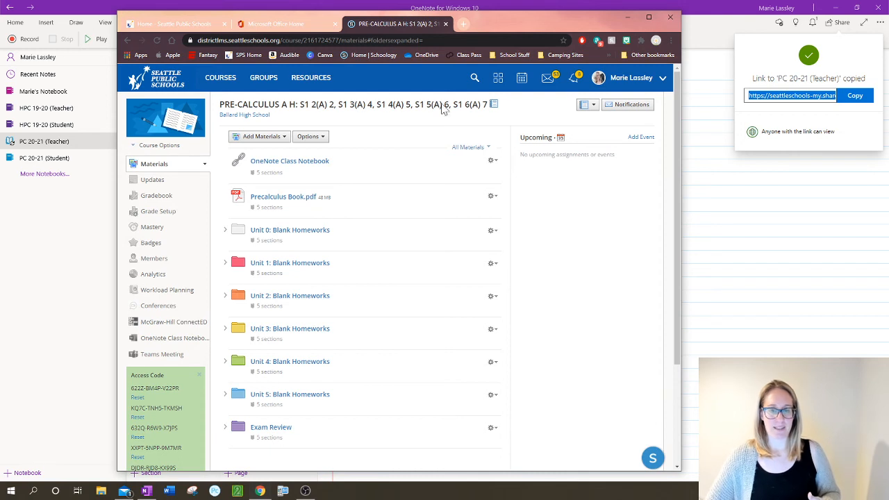
Step: Start a new link in the Pre-Calculus course materials and paste the copied notebook URL as its address
click(274, 139)
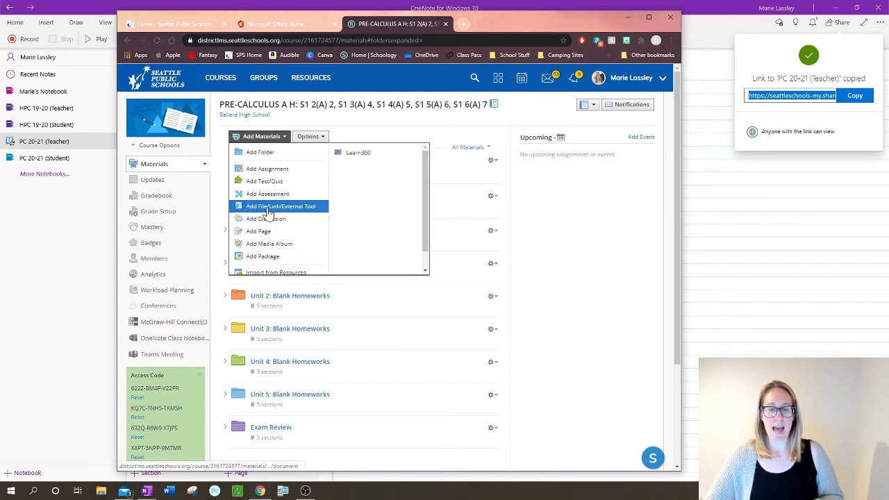
click(306, 209)
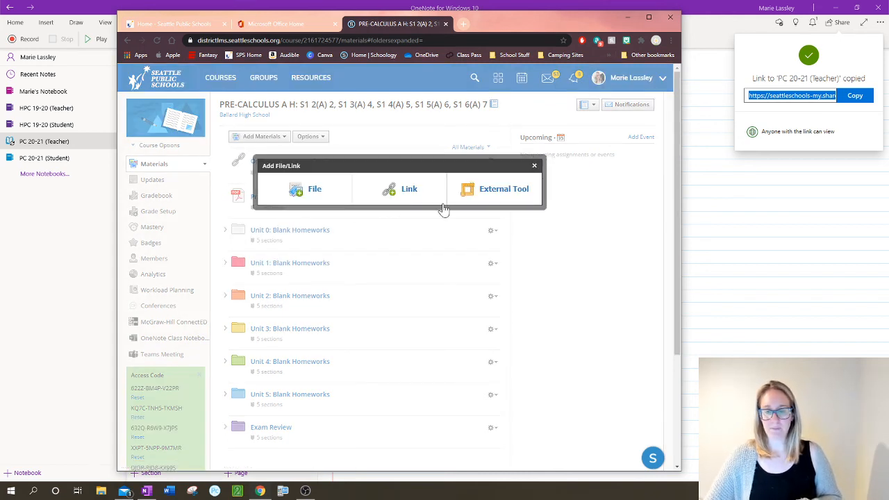
click(406, 193)
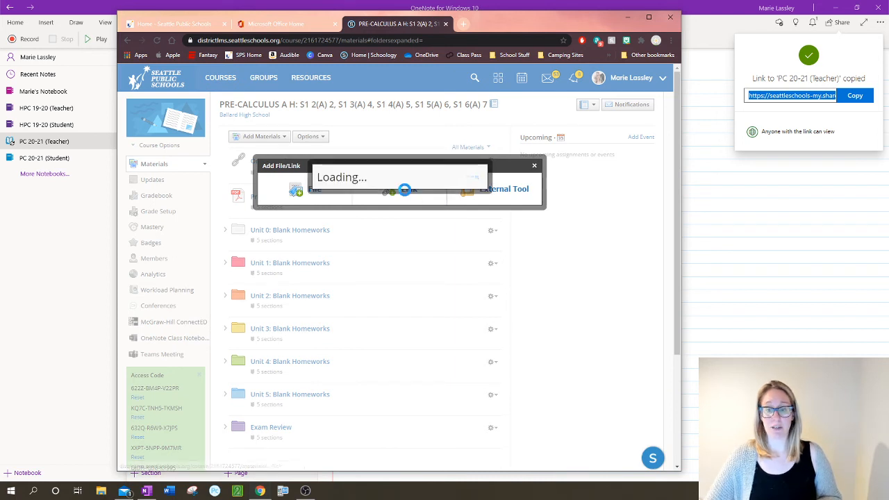
click(403, 154)
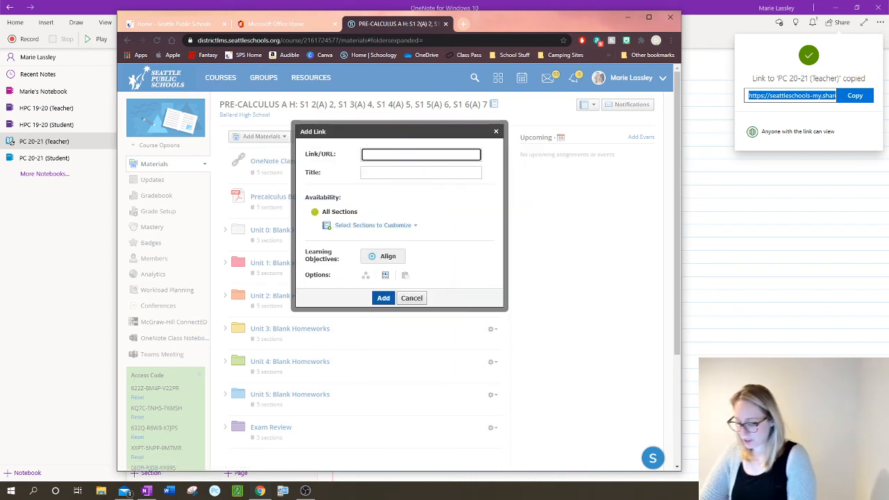
key(ctrl+v)
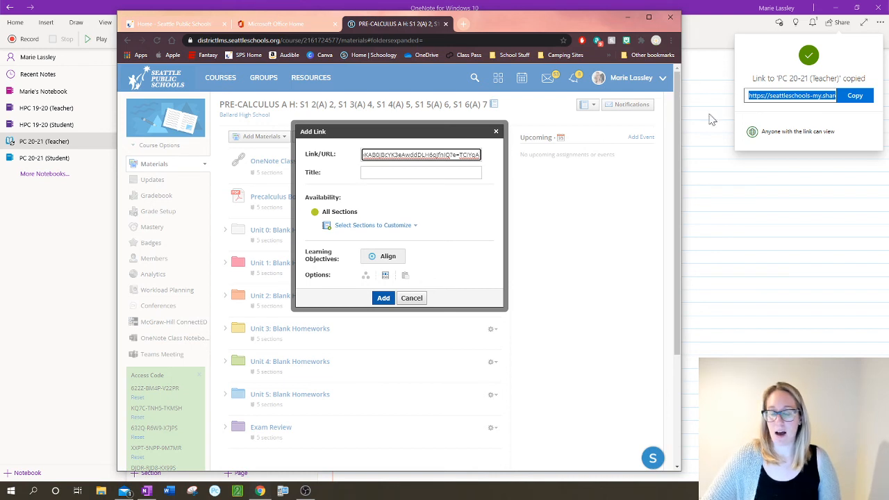
Step: Title the link New Class Notebook, set it to display in a new window, and add it to the course
click(421, 173)
text(New Class Notebook)
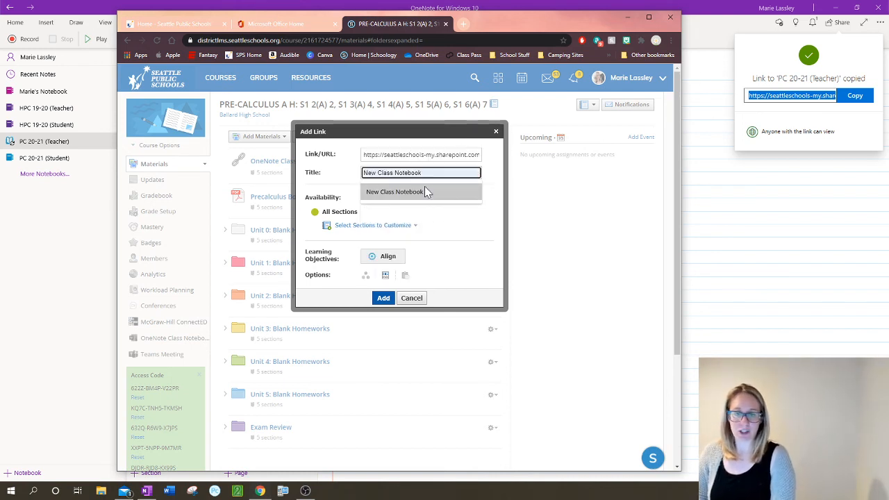
click(424, 189)
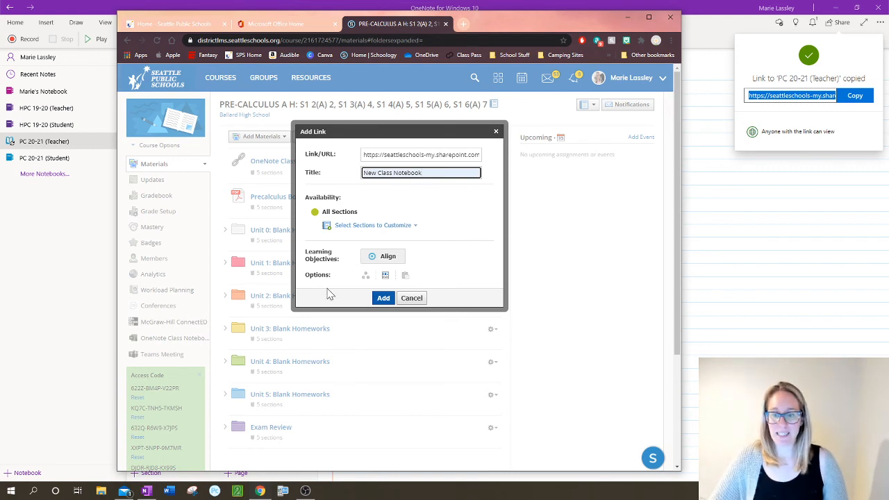
click(386, 276)
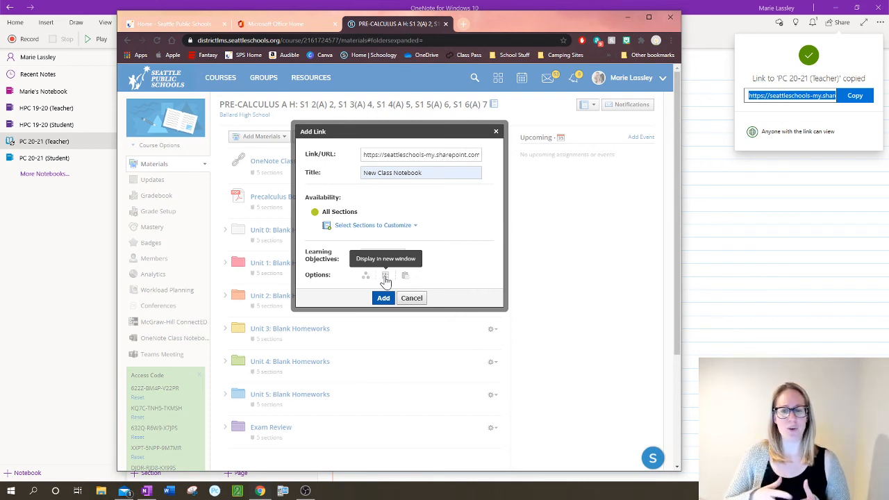
click(386, 278)
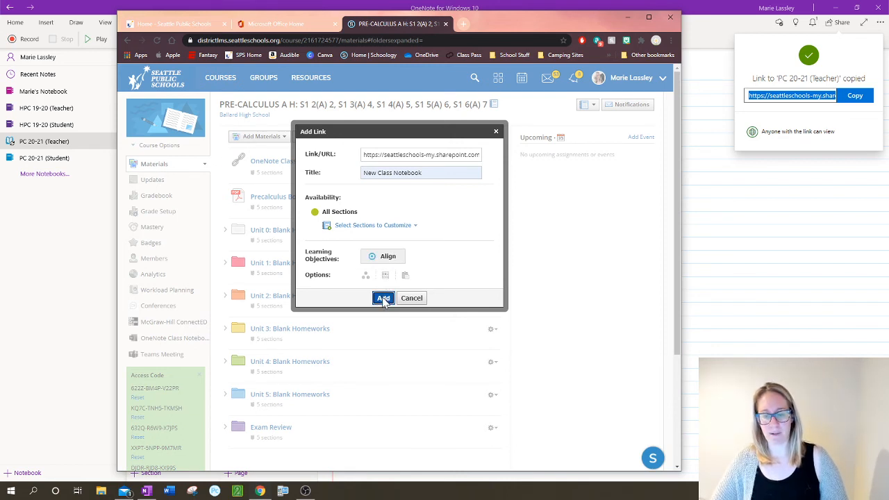
click(383, 298)
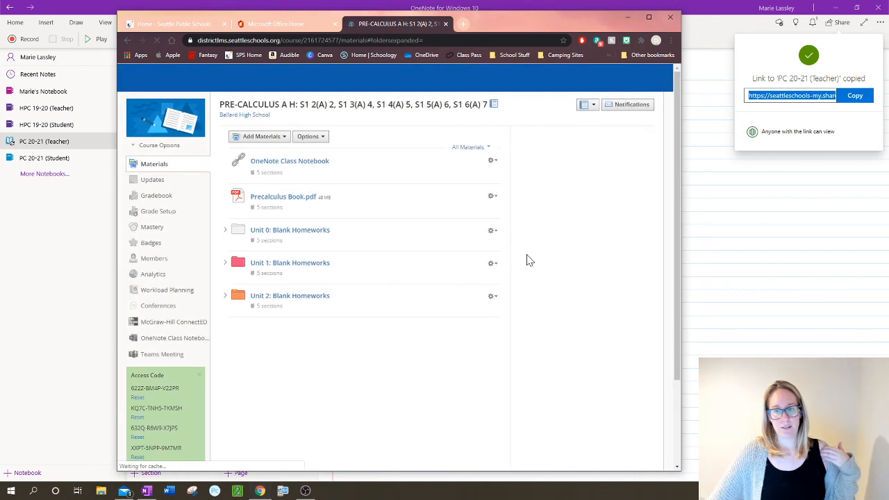
Step: Open the New Class Notebook link, view the Pacing Guide and Unit 0 sections as a student would, and close the notebook
scroll(272, 340, down, 3)
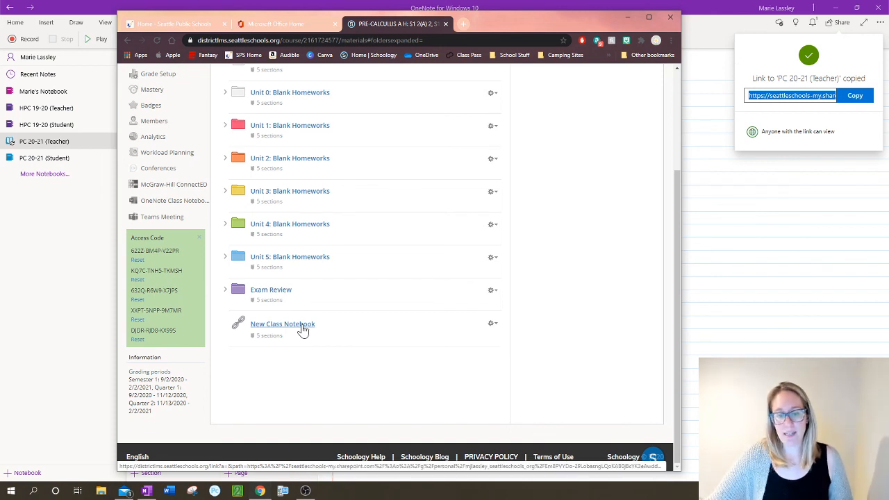
click(301, 332)
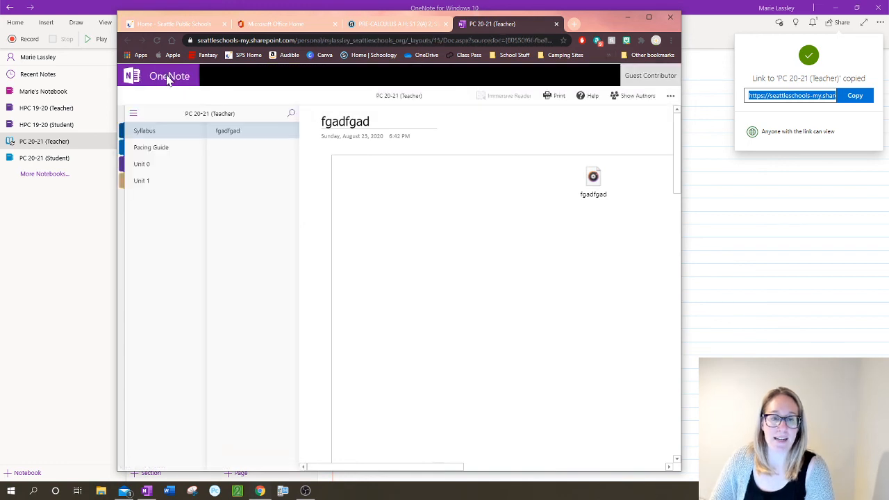
click(162, 151)
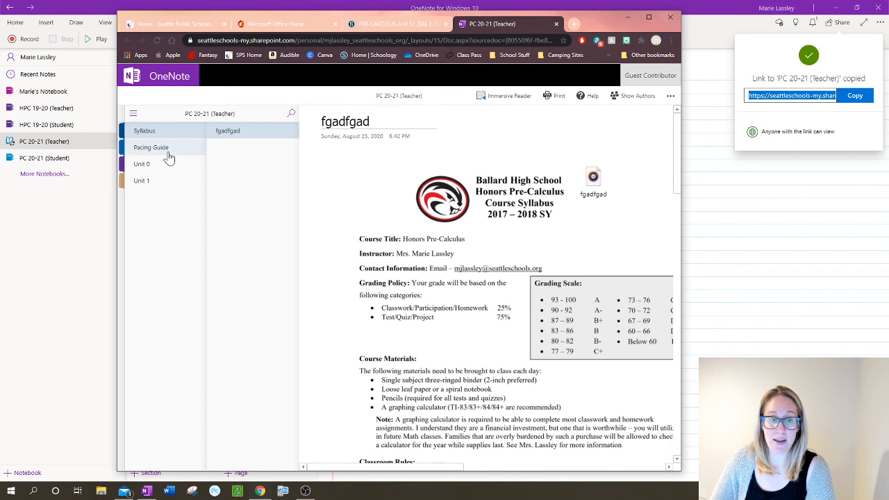
click(140, 171)
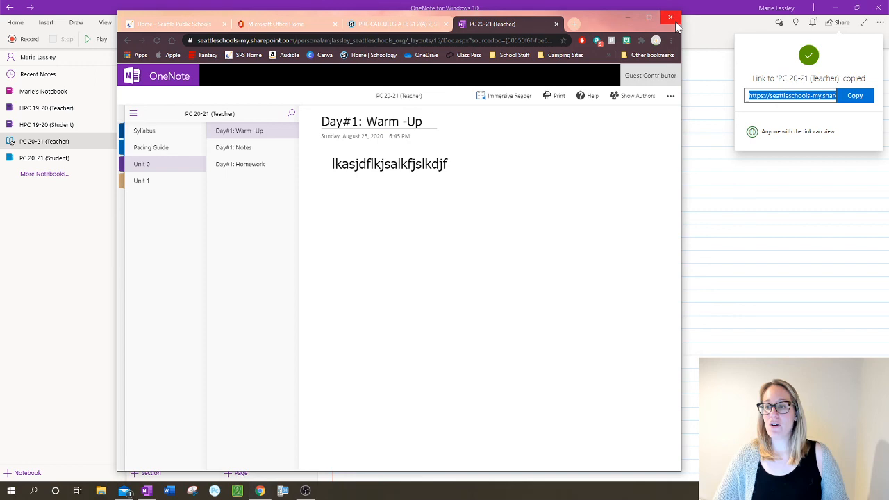
click(556, 23)
Step: Return to OneNote and add a page to the Syllabus section containing the text ";zlfkg;ldak;lgjd;jg;l"
click(629, 18)
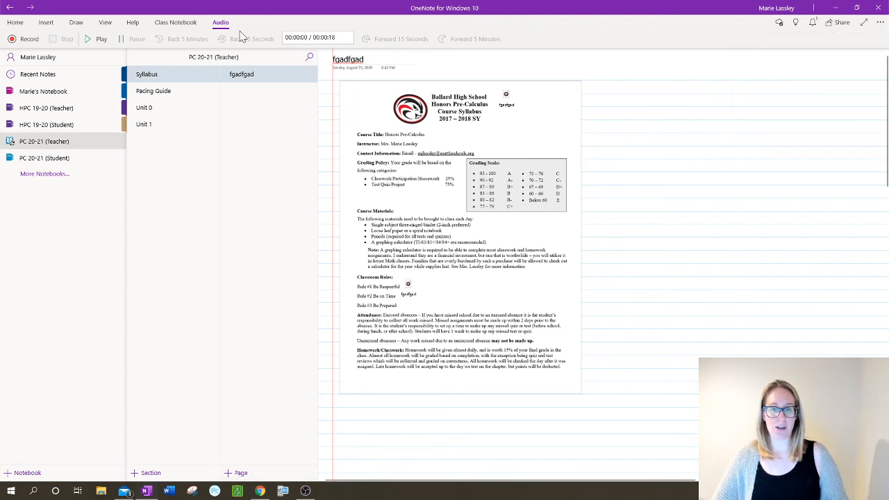
click(241, 473)
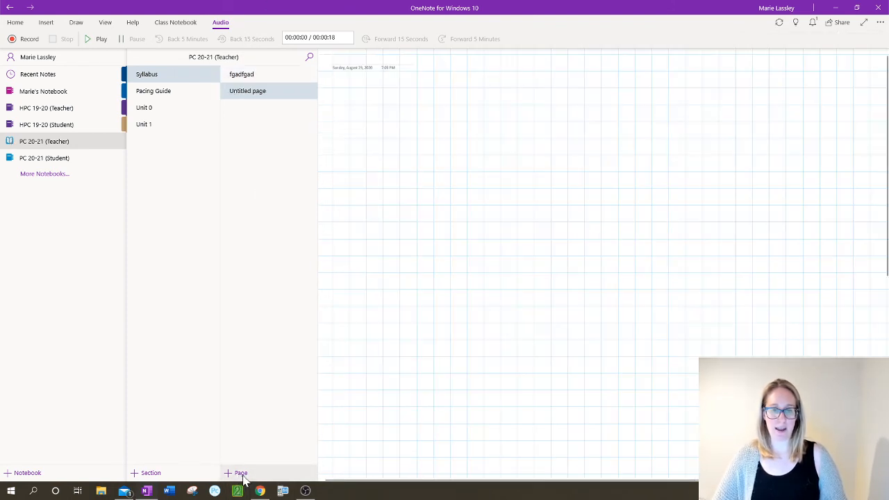
text(;zlfkg;ldak;lgjd;jg;l)
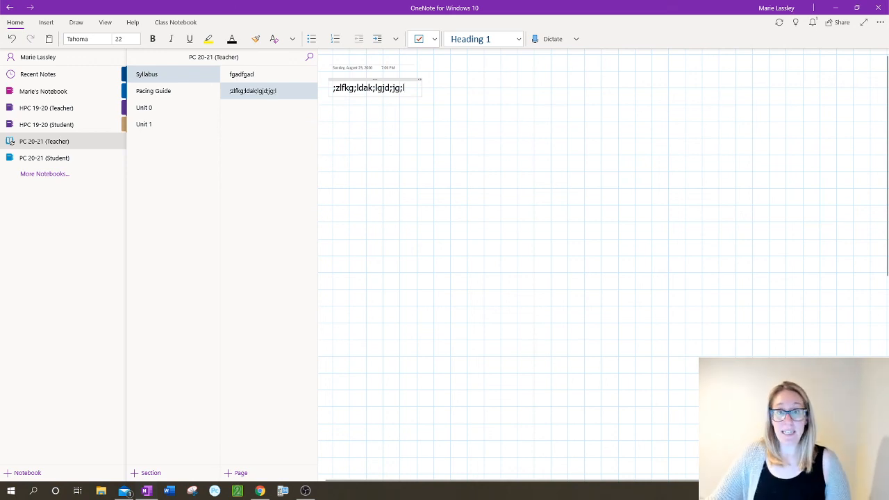
click(534, 171)
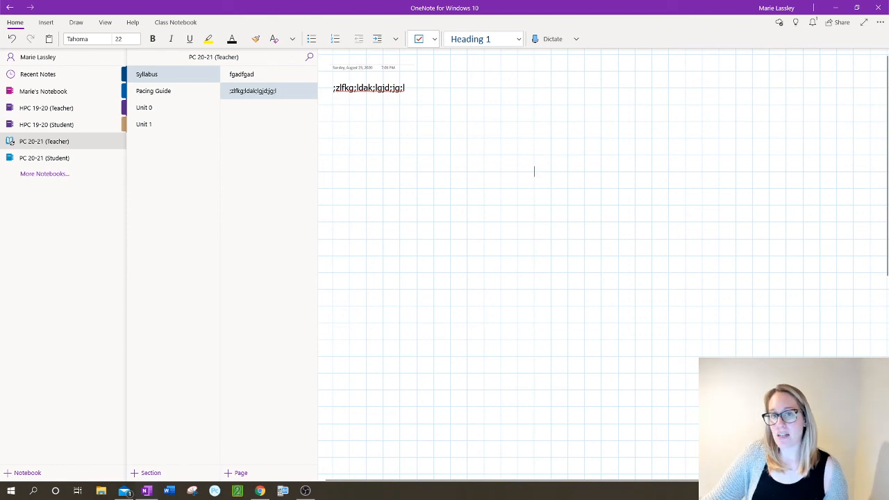
Step: Switch back to Schoology in Chrome, reopen the New Class Notebook link, check the newly added Syllabus page, and close the notebook
click(259, 490)
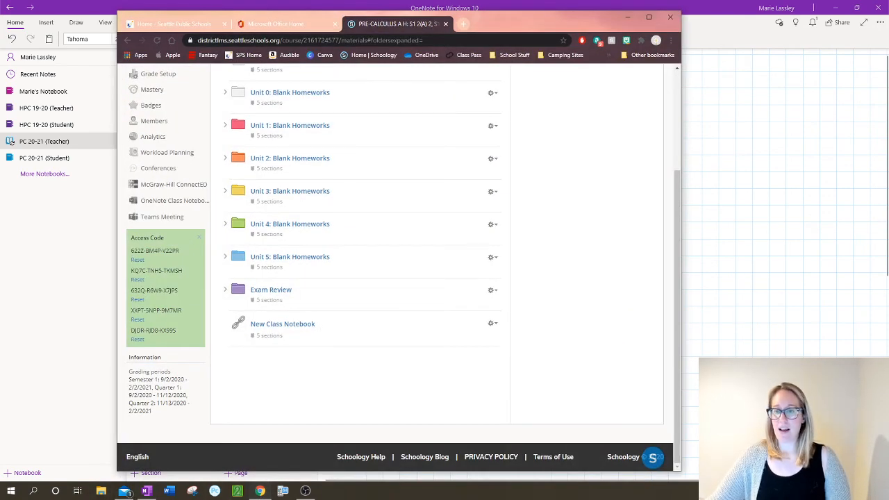
click(268, 331)
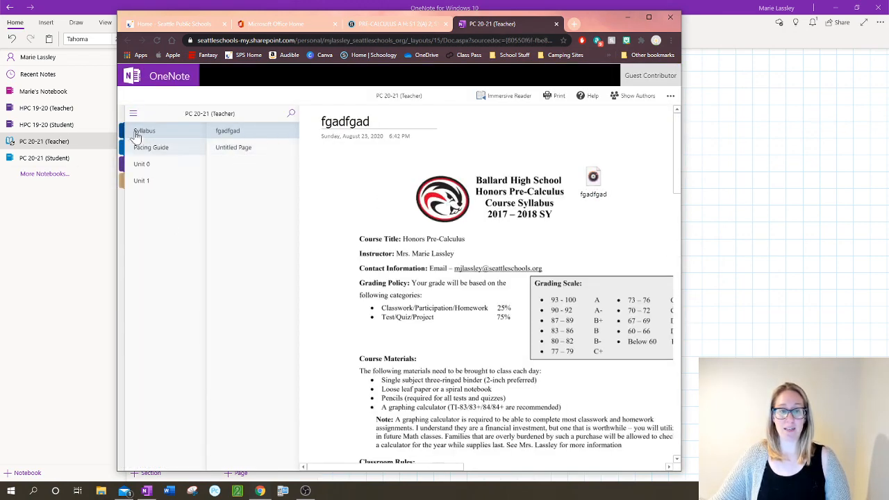
click(234, 147)
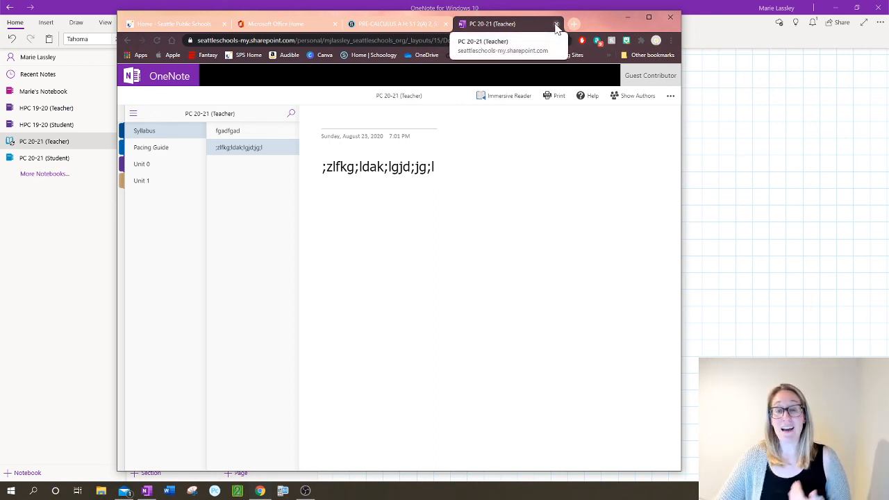
click(556, 25)
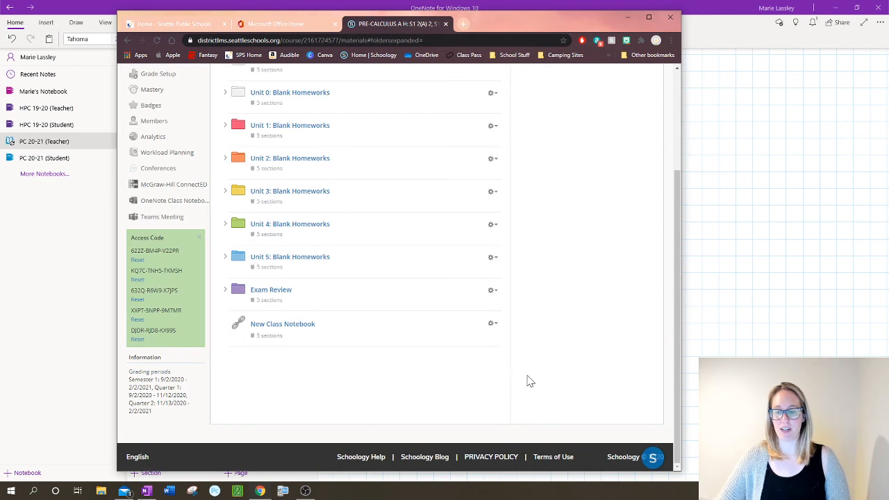
Step: Delete the New Class Notebook link from the course materials
click(493, 324)
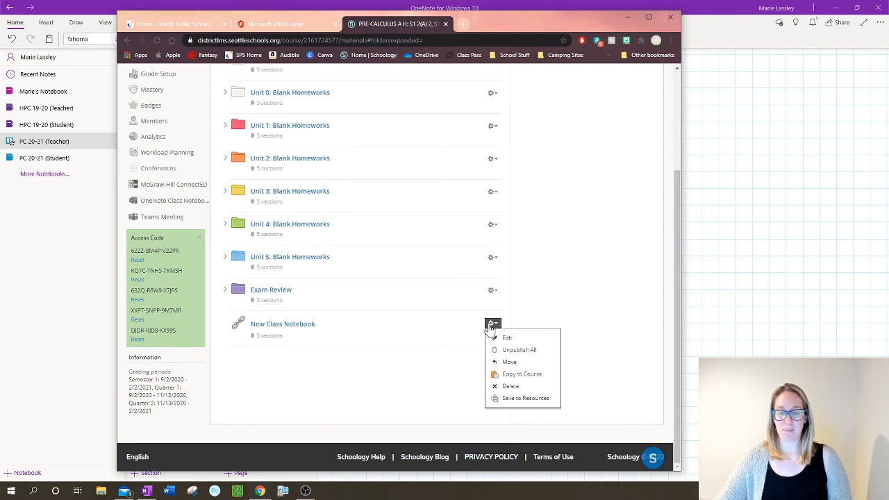
click(518, 386)
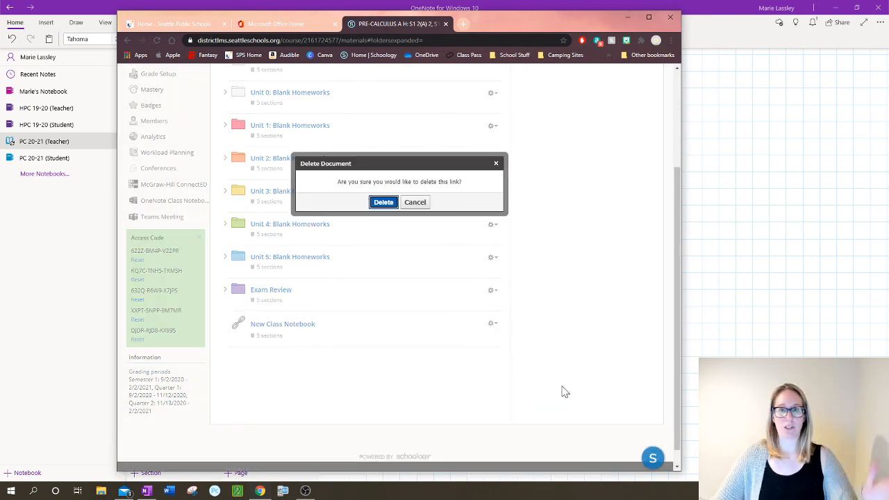
click(382, 202)
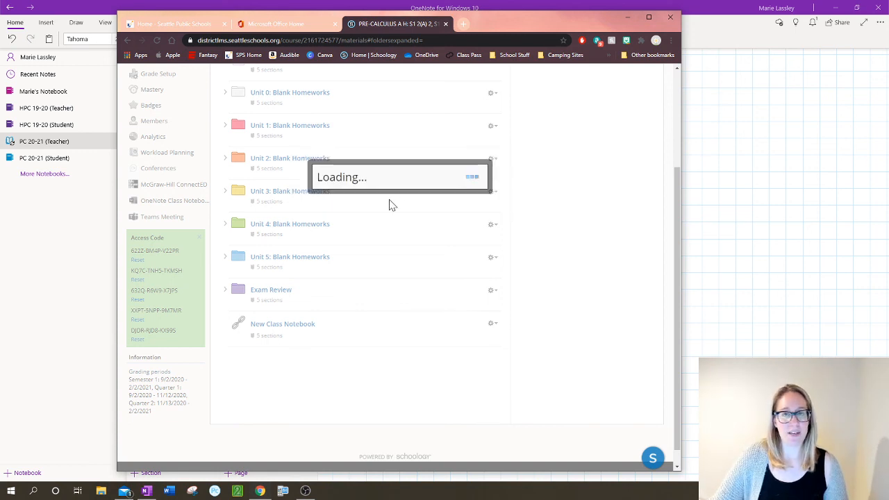